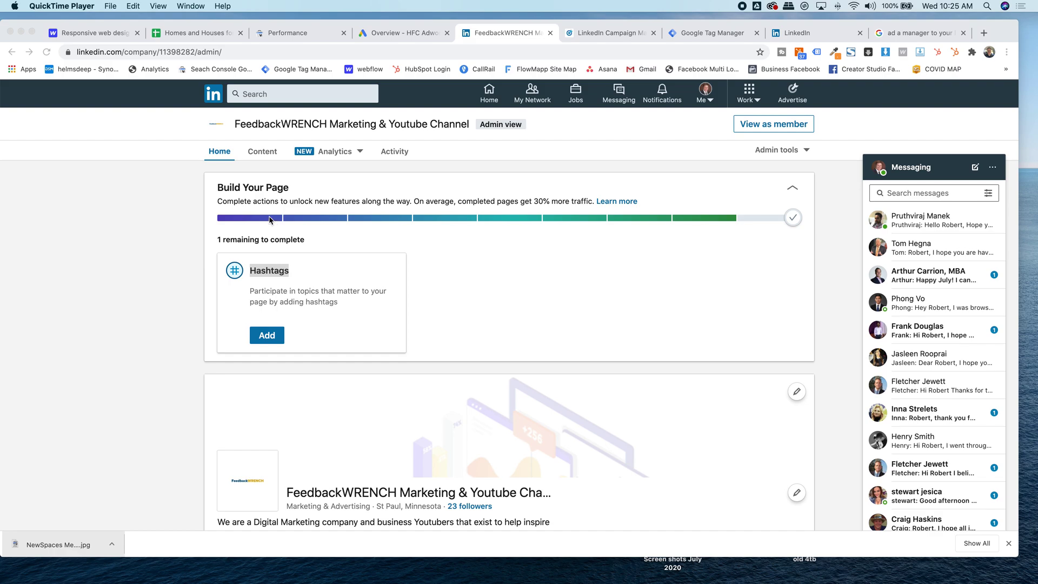
# - Open and dismiss the Me account menu on the FeedbackWRENCH company page
pyautogui.click(192, 202)
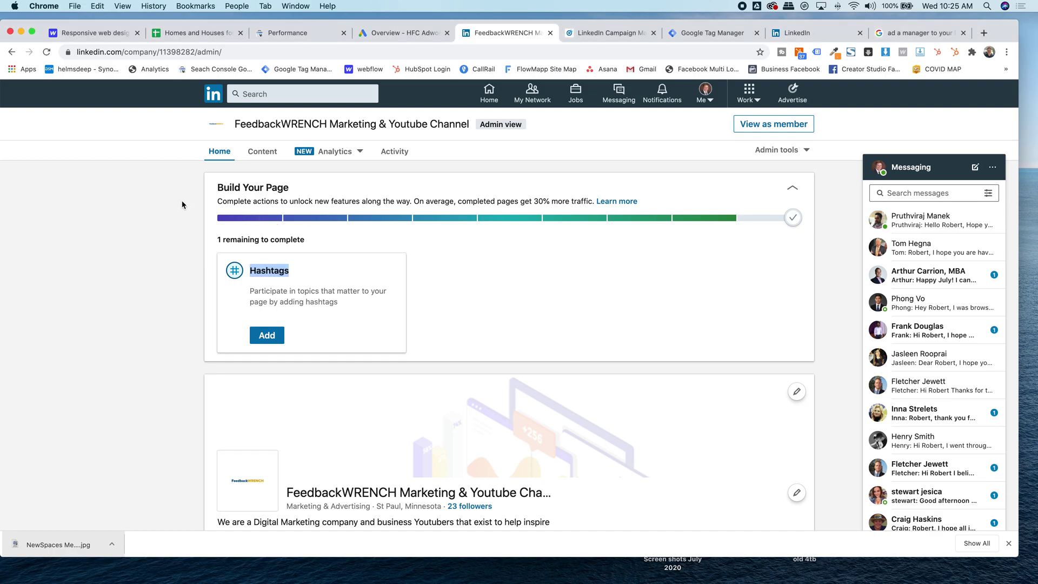
pyautogui.click(182, 205)
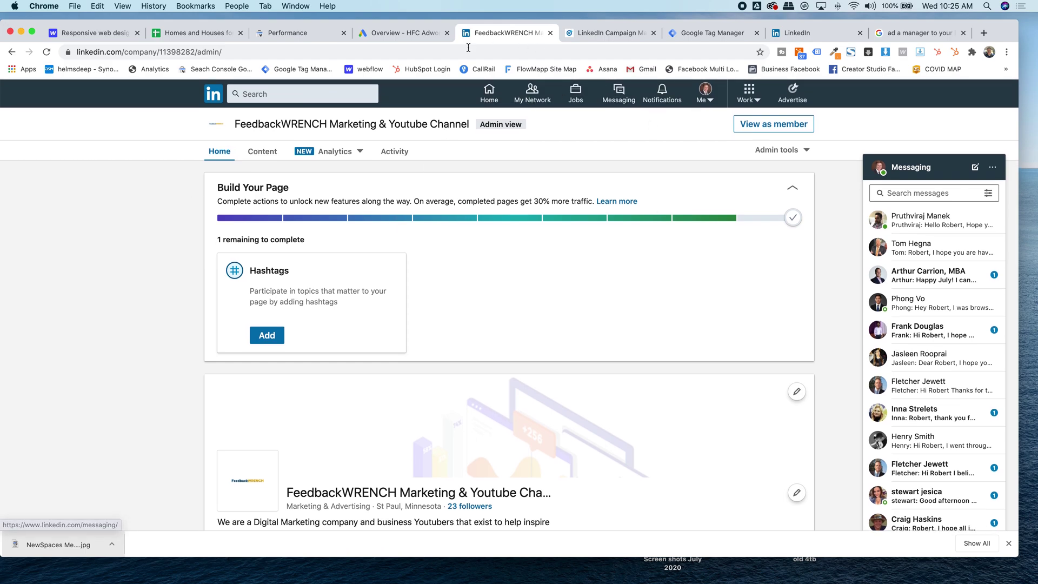
pyautogui.click(704, 100)
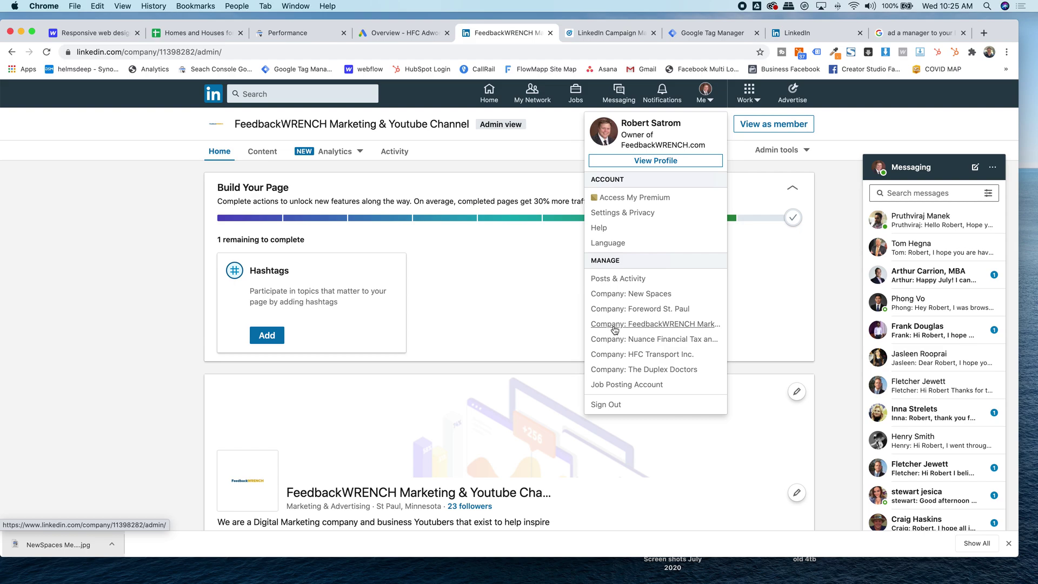
pyautogui.click(97, 213)
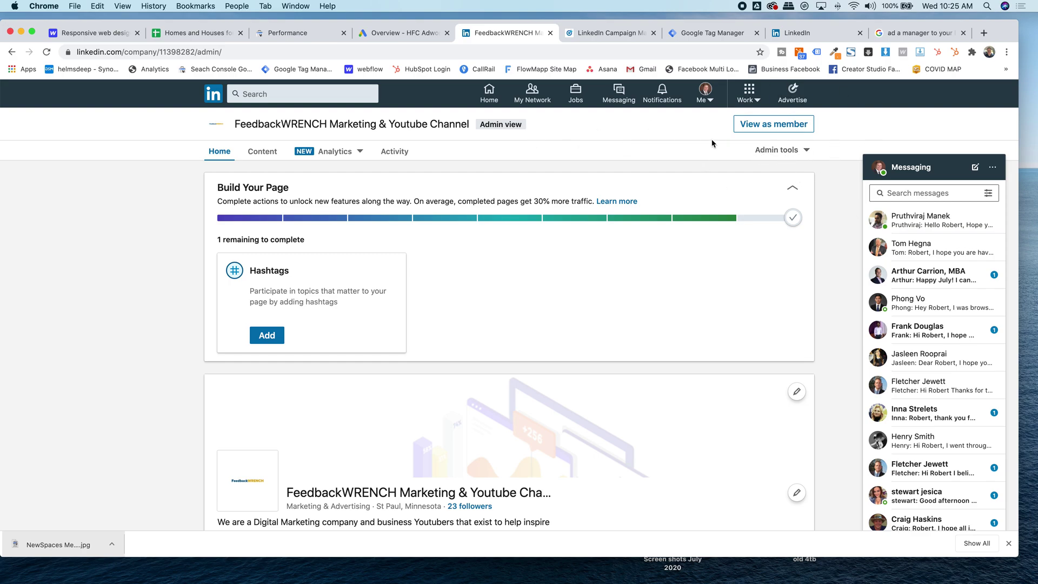
pyautogui.scroll(5, 780, 162)
pyautogui.scroll(-5, 780, 162)
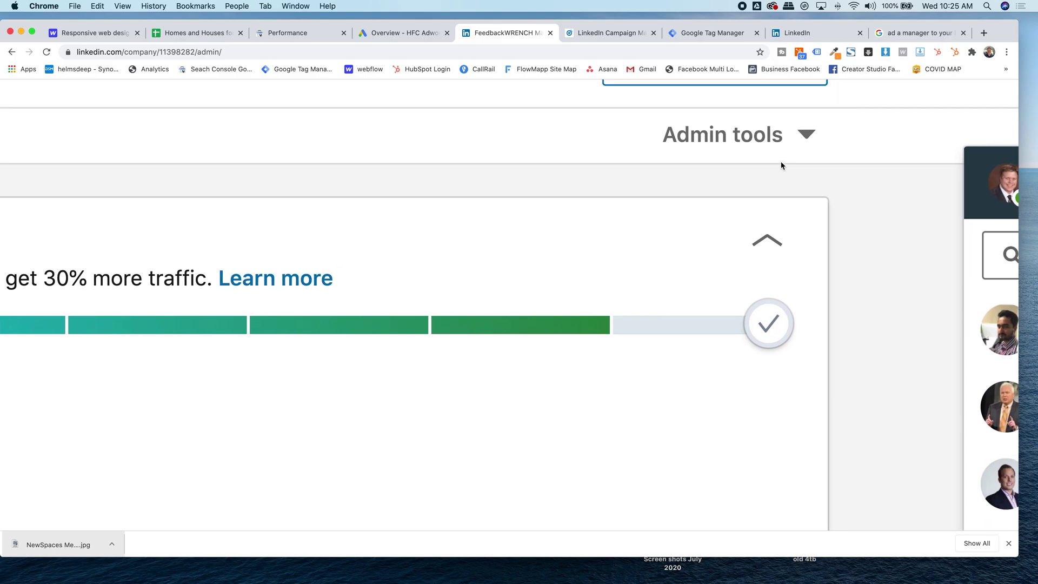
# - Open Manage admins and search Add new admin for a person, trying two names
pyautogui.click(779, 154)
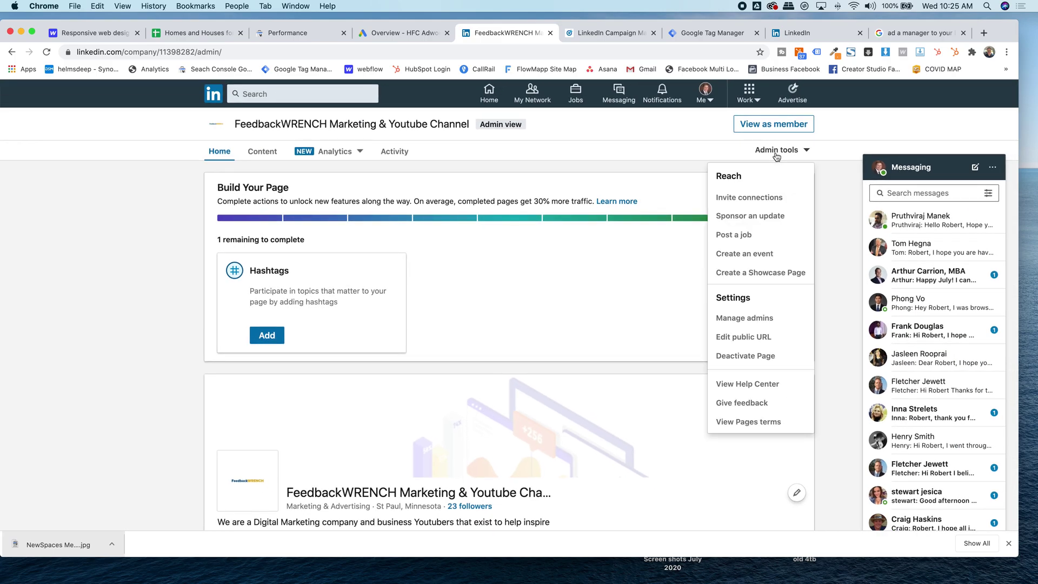
pyautogui.click(743, 320)
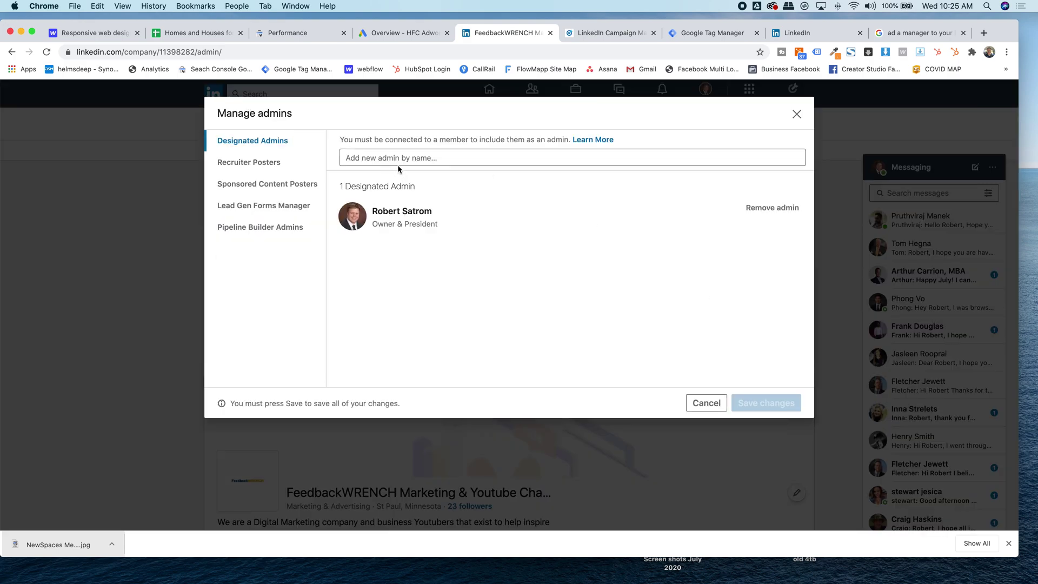
pyautogui.click(397, 160)
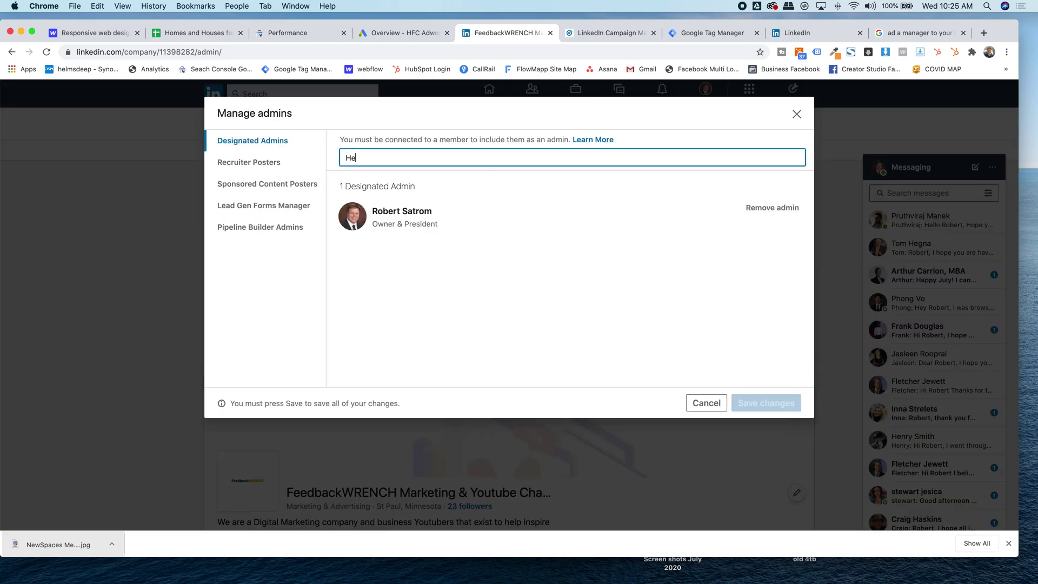
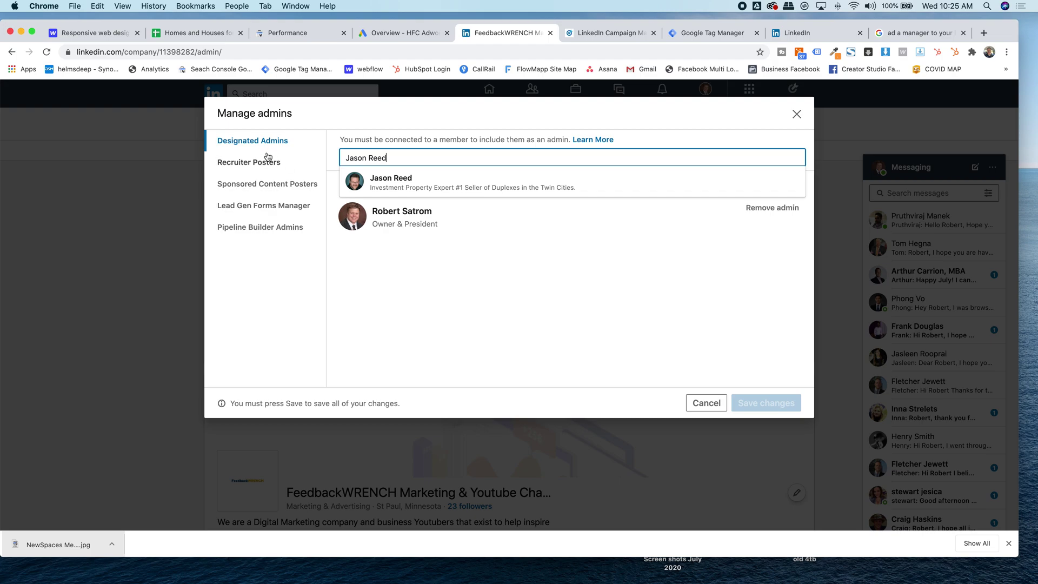
# - Browse the Pipeline Builder, Lead Gen Forms, Sponsored Content and Recruiter Poster admin lists, then cancel
pyautogui.click(257, 231)
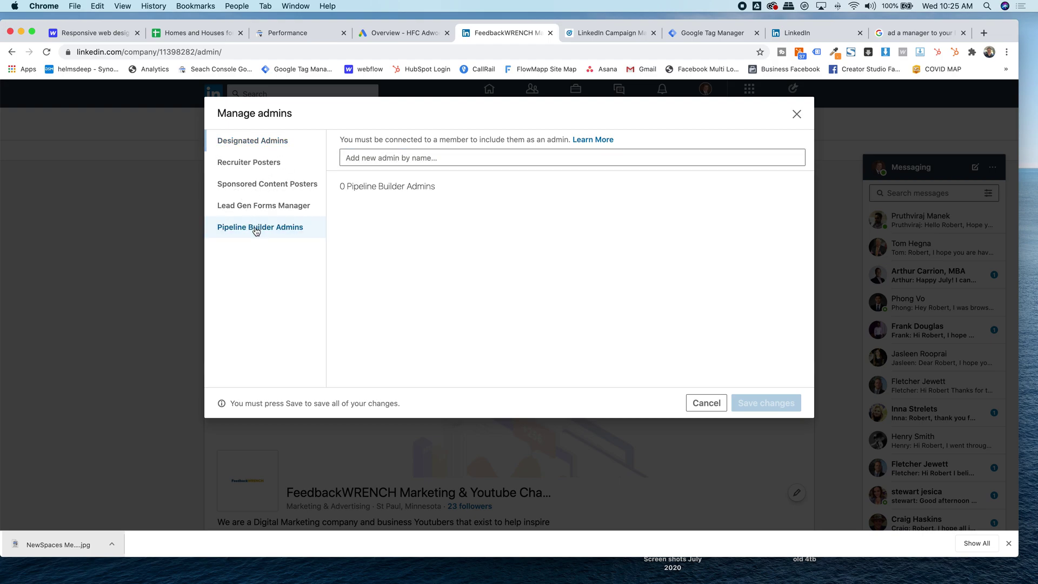
pyautogui.click(260, 207)
pyautogui.click(254, 180)
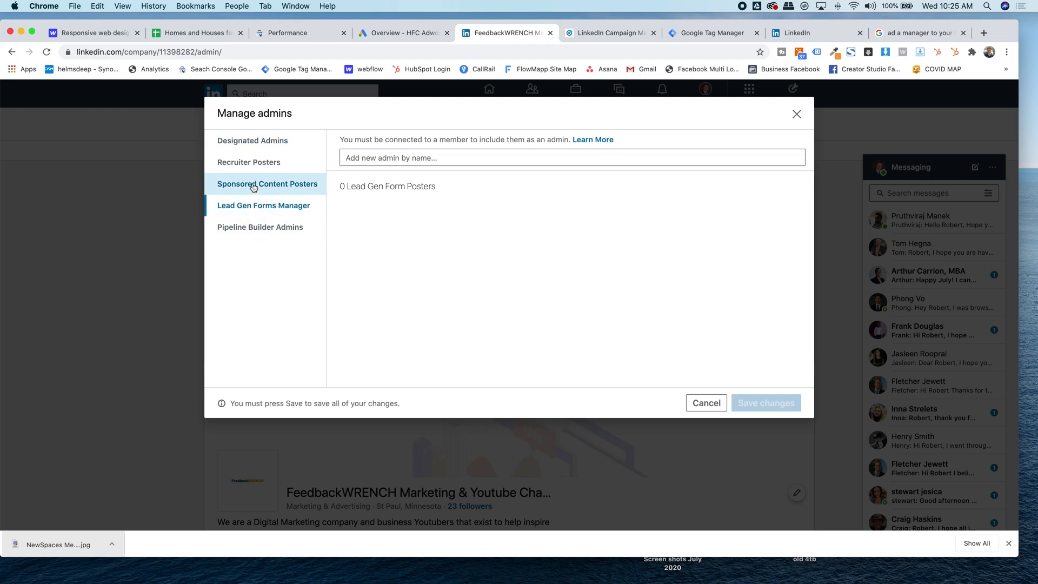
pyautogui.click(247, 163)
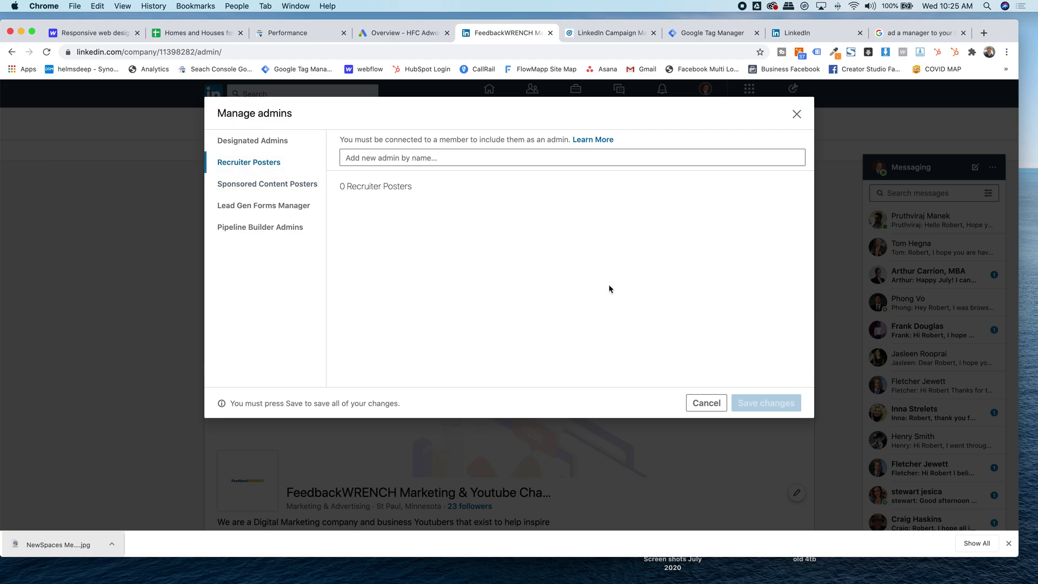
pyautogui.click(706, 403)
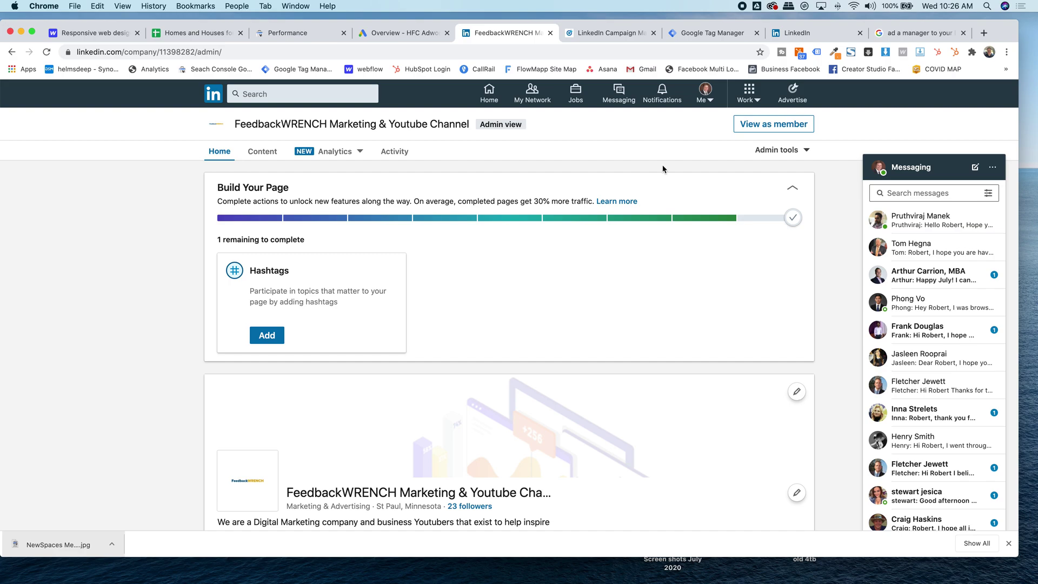
# - Abandon creating a new ad account and open the existing Feedbackwrench account instead
pyautogui.click(794, 96)
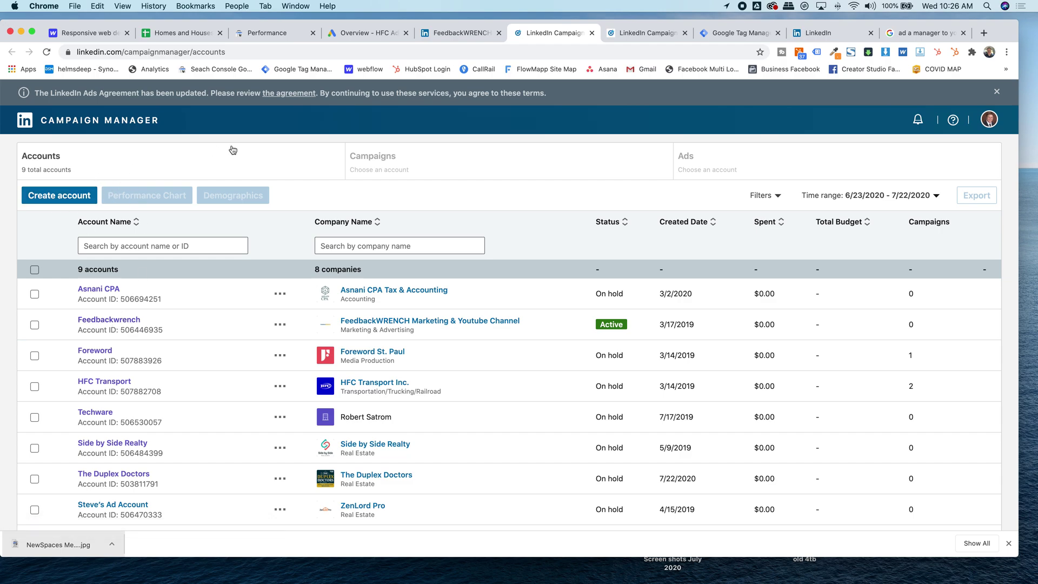
pyautogui.click(58, 198)
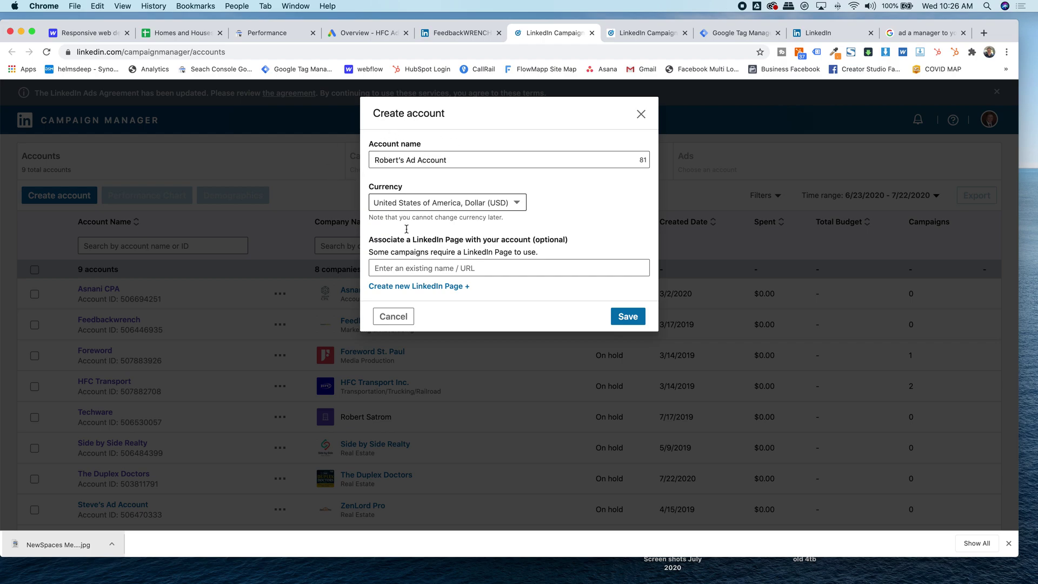
pyautogui.click(415, 267)
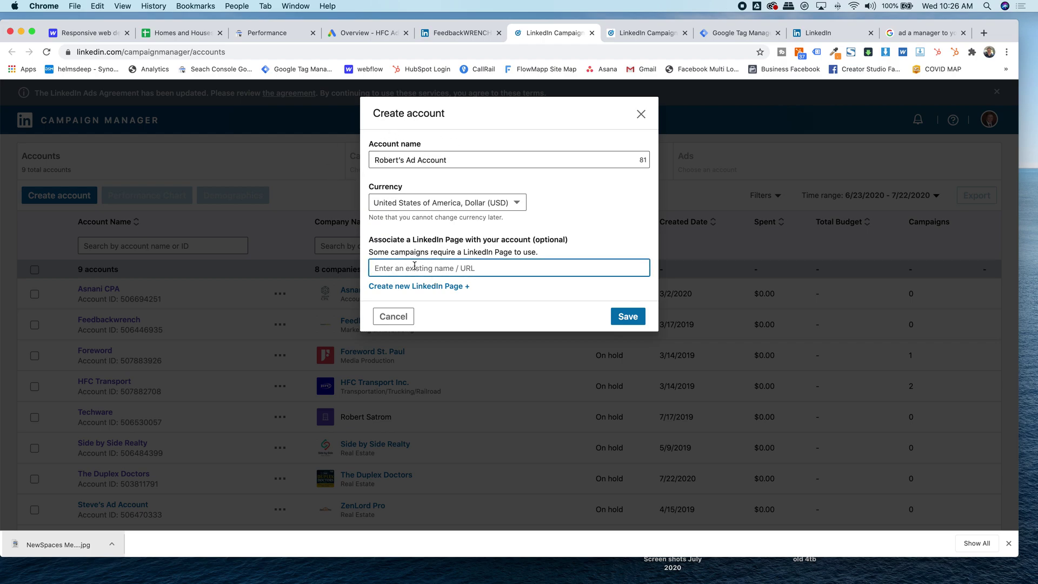
pyautogui.click(390, 317)
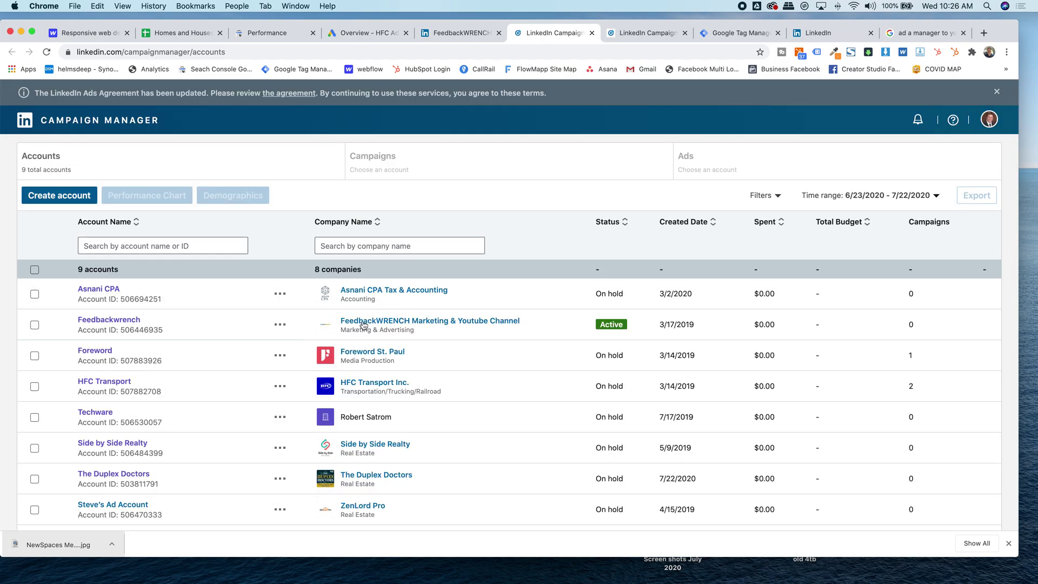
pyautogui.click(103, 322)
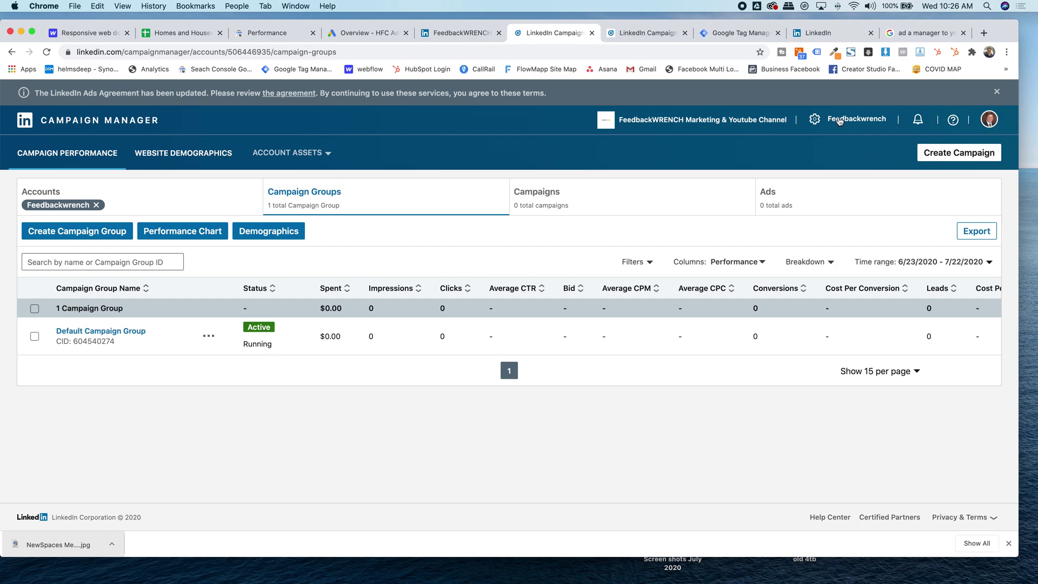
# - Stage a searched user as Viewer in the account's User Permissions, then close without saving
pyautogui.click(840, 123)
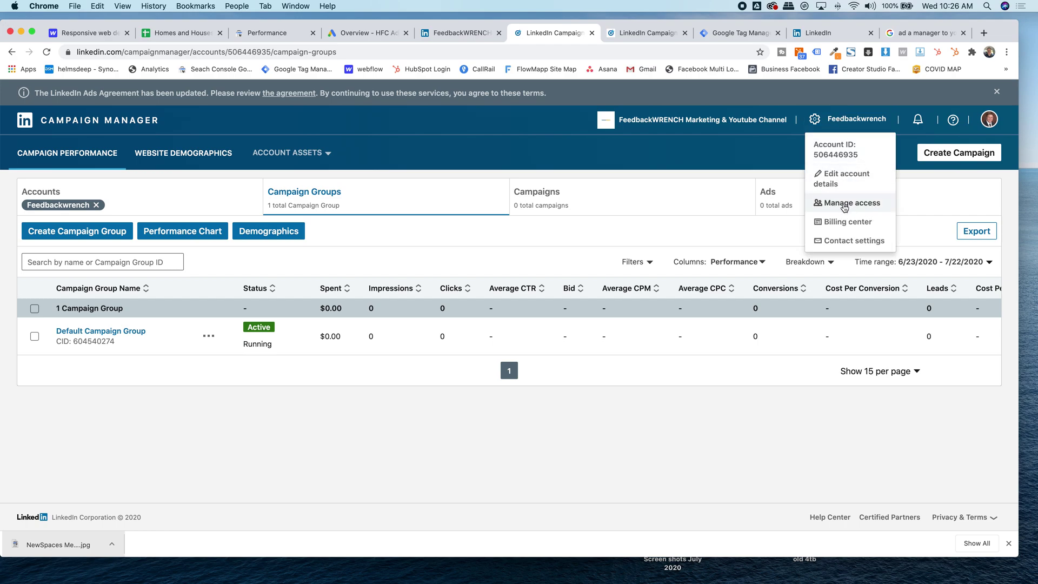
pyautogui.click(845, 208)
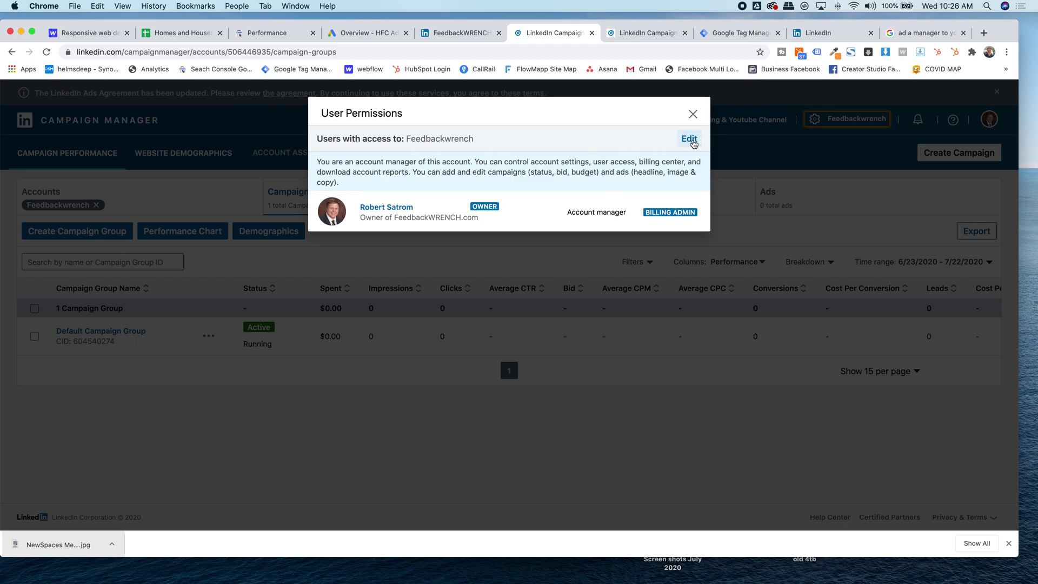
pyautogui.click(690, 138)
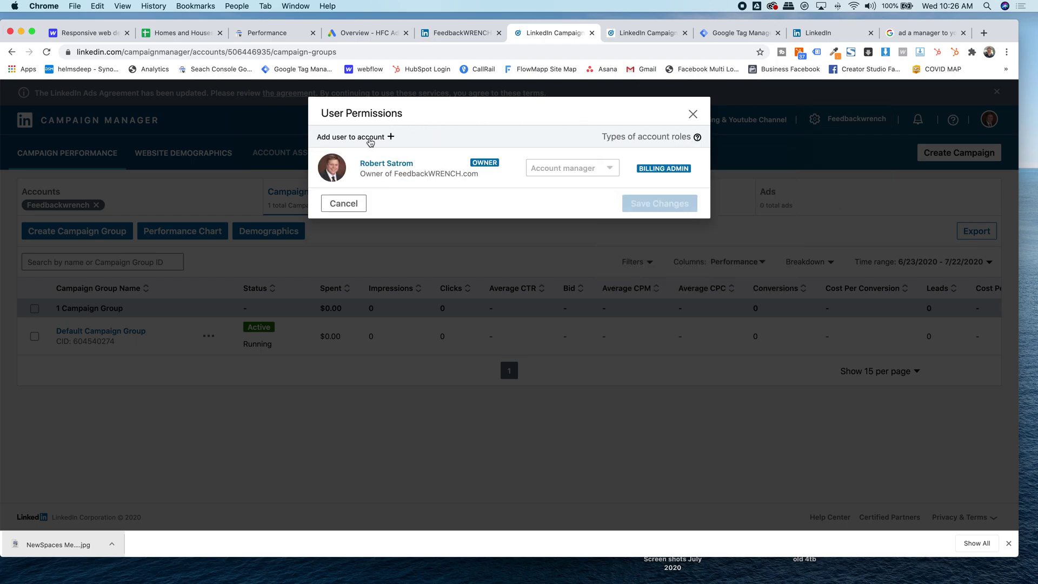
pyautogui.click(348, 142)
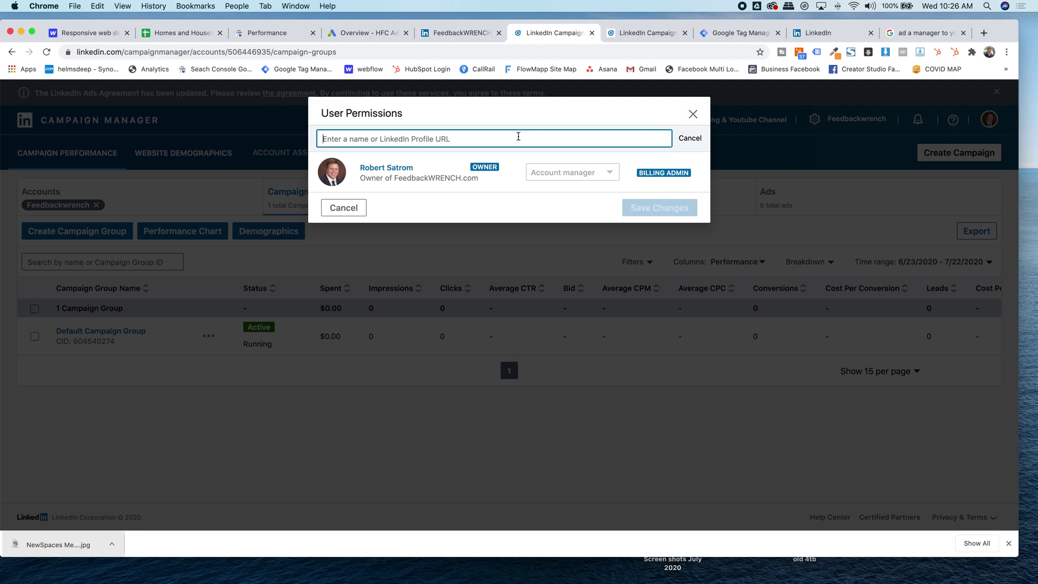
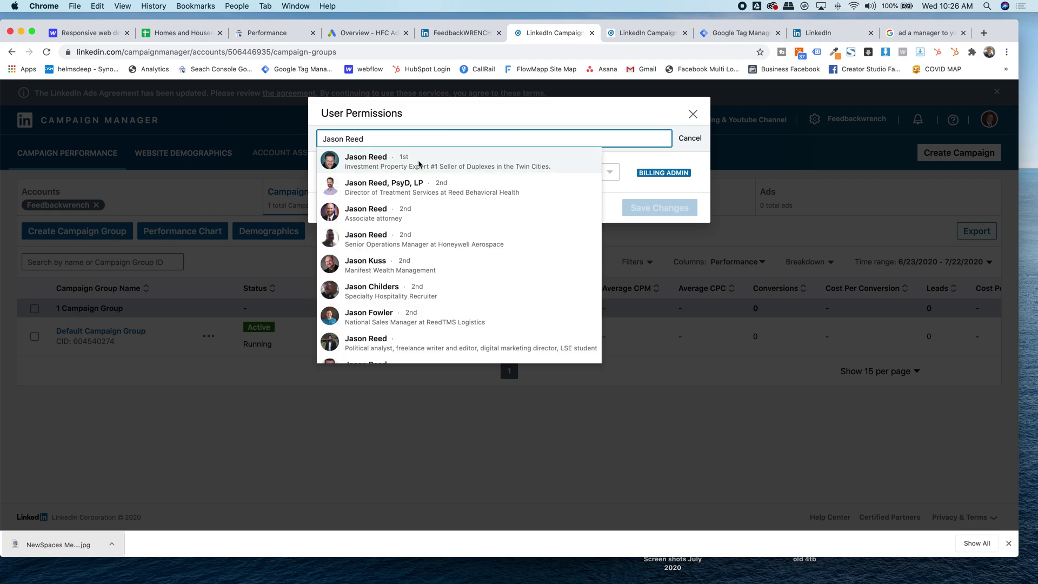
pyautogui.click(374, 162)
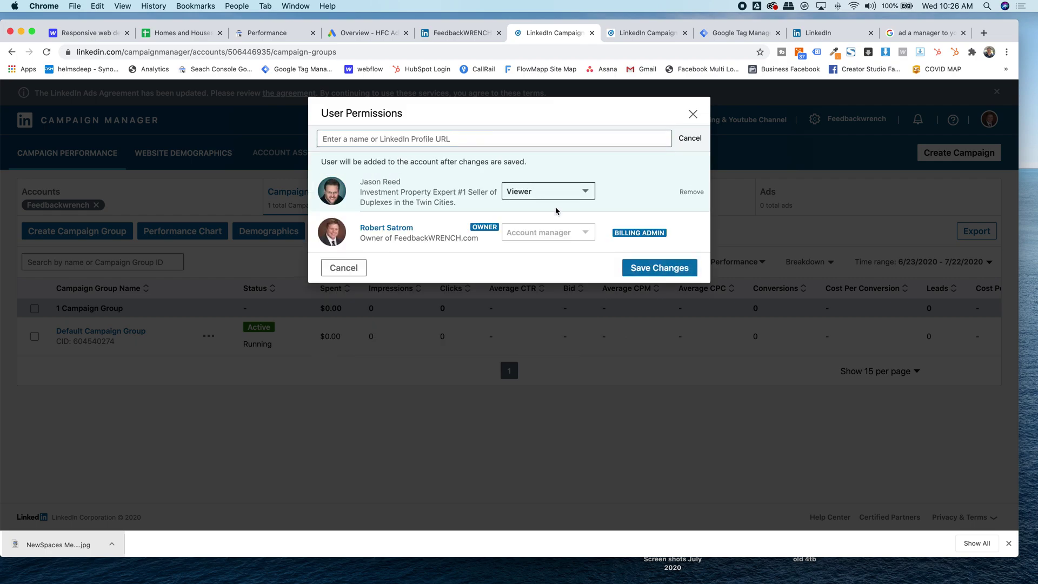
pyautogui.click(548, 193)
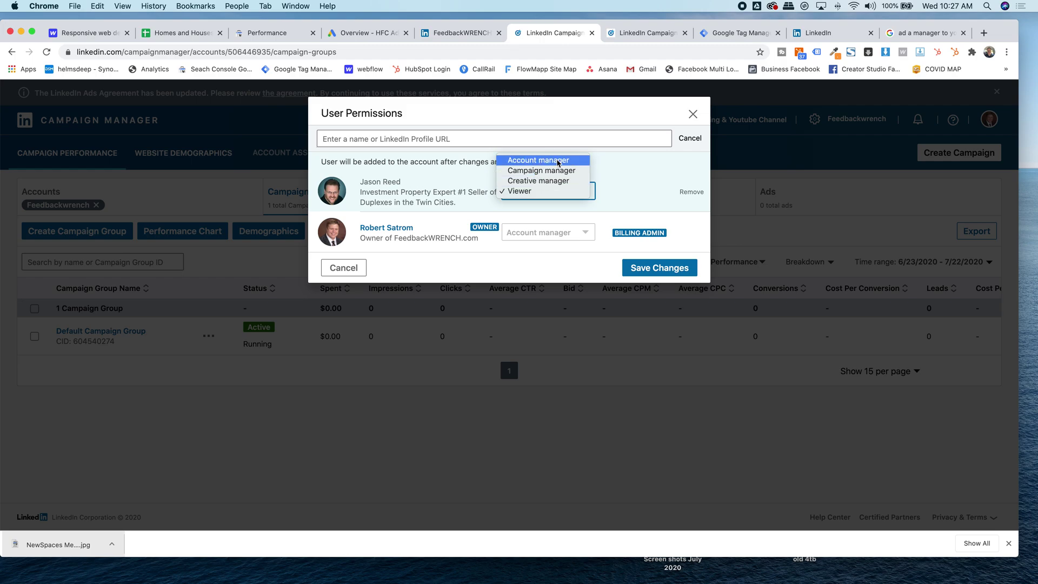
pyautogui.click(692, 115)
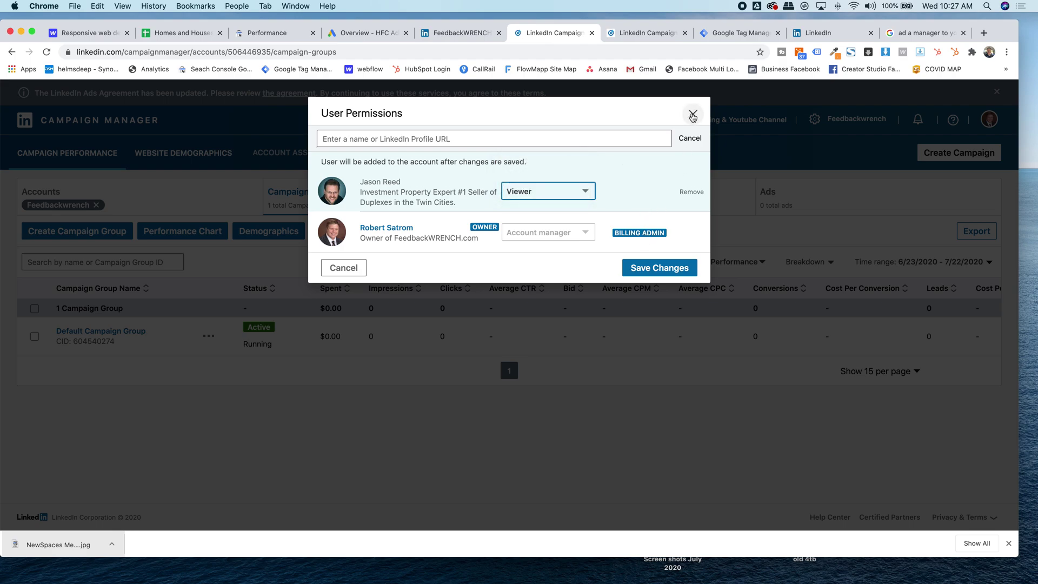
pyautogui.click(692, 116)
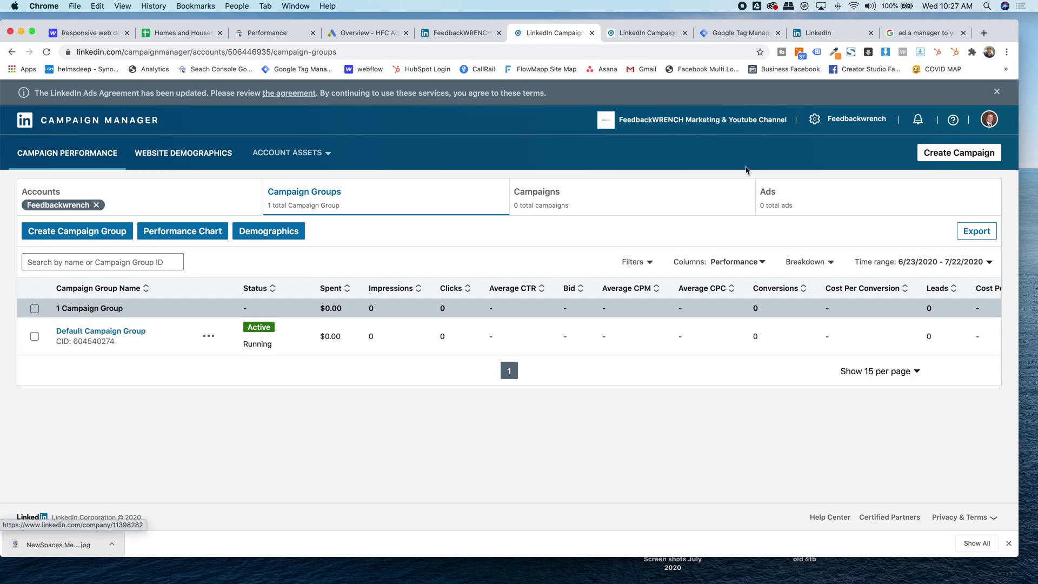
pyautogui.click(840, 120)
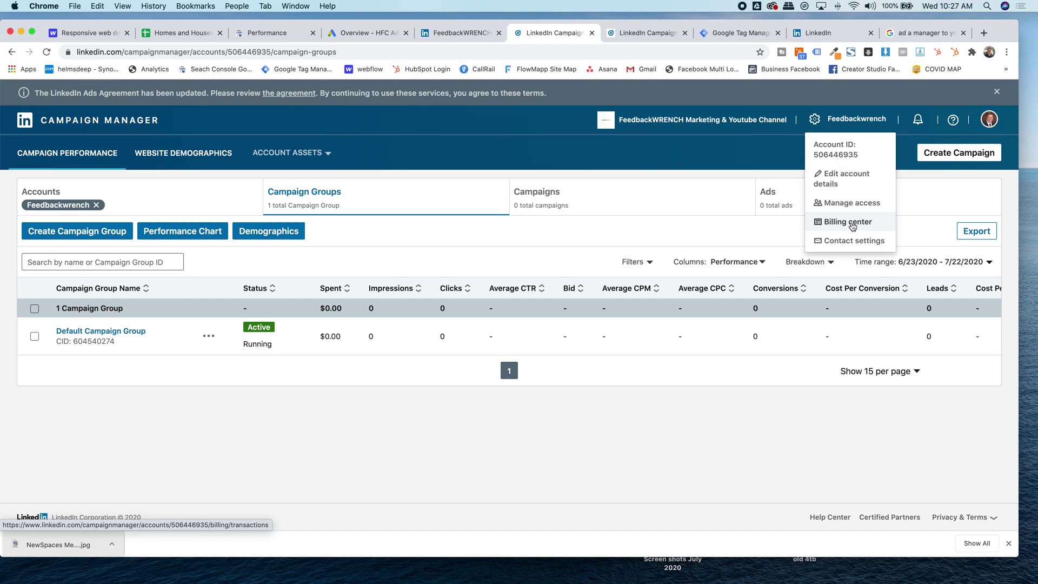
pyautogui.click(721, 154)
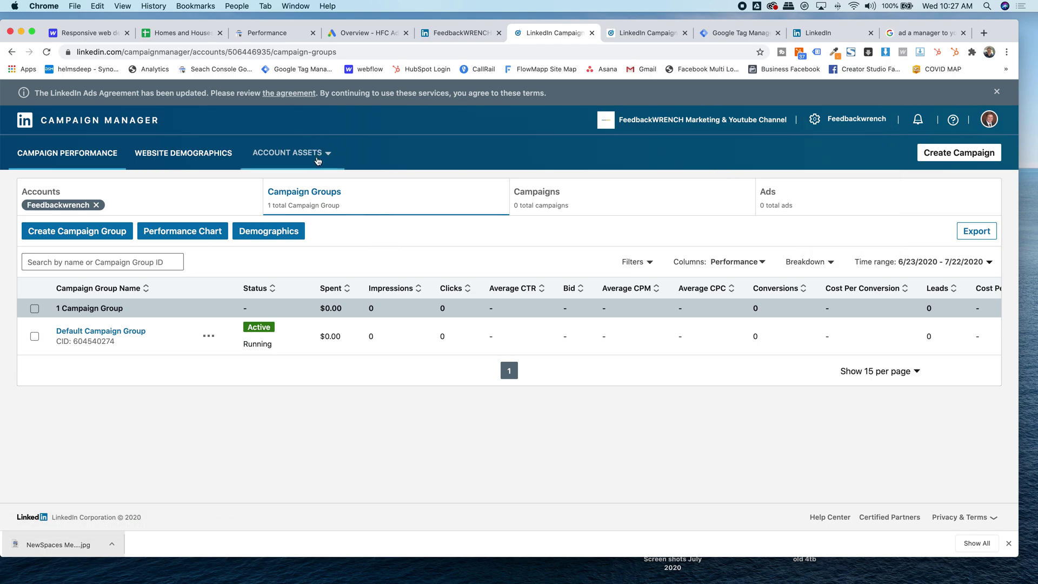
# - Go to Account Assets > Insight Tag and view the tag's install instructions
pyautogui.click(292, 157)
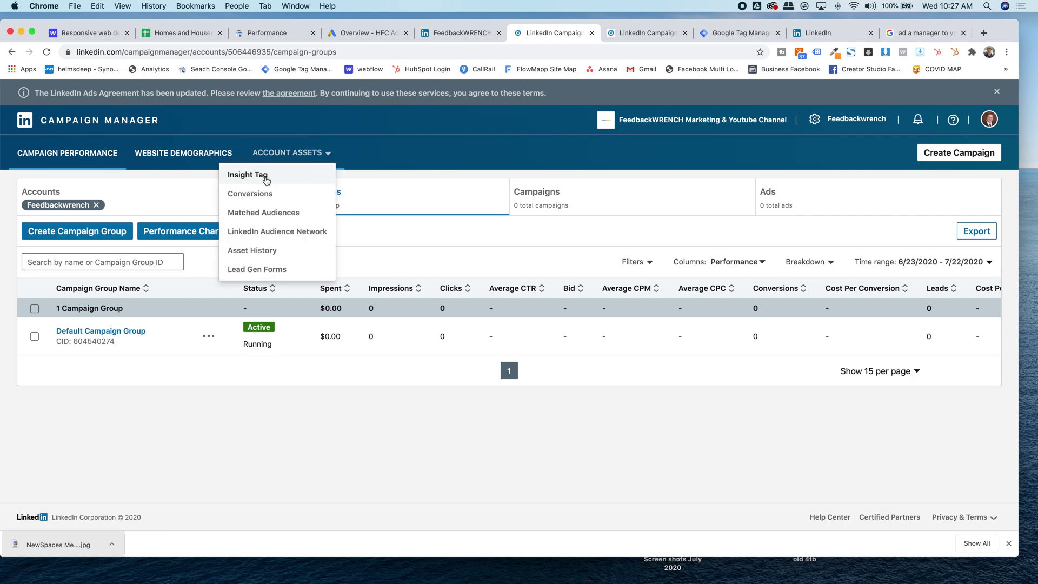
pyautogui.click(266, 177)
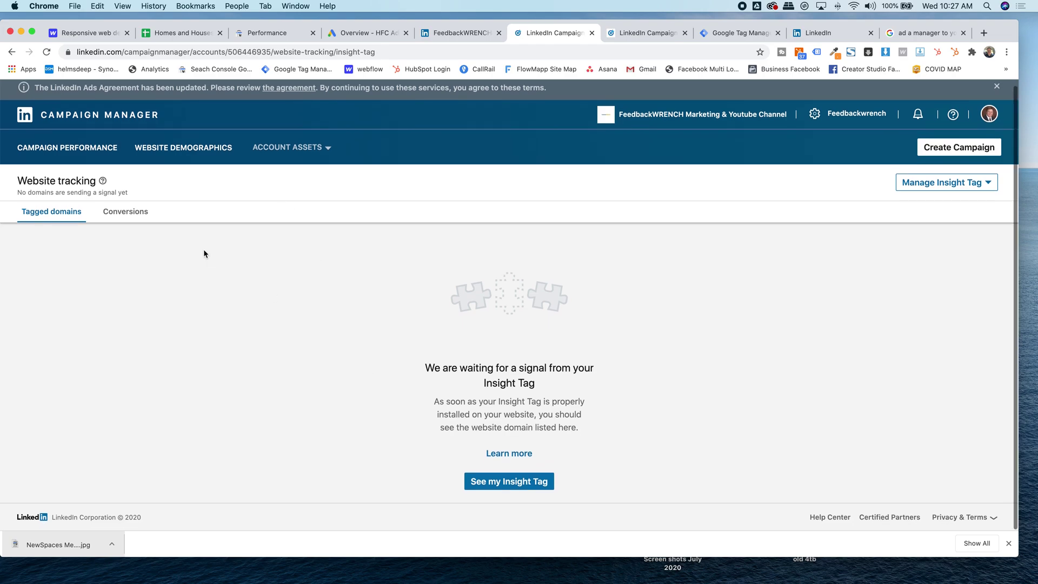
pyautogui.scroll(-1, 314, 346)
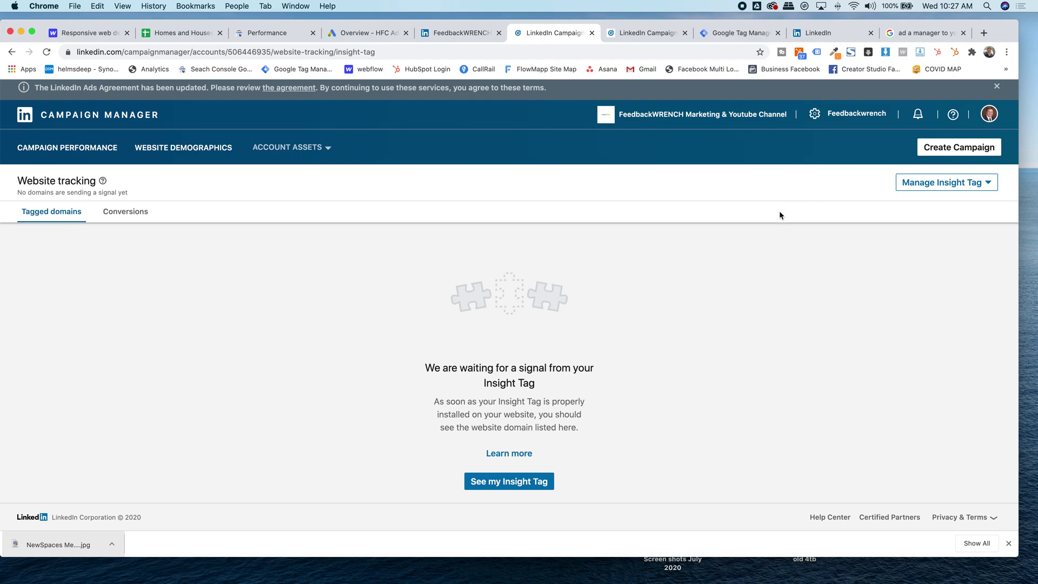
pyautogui.click(920, 185)
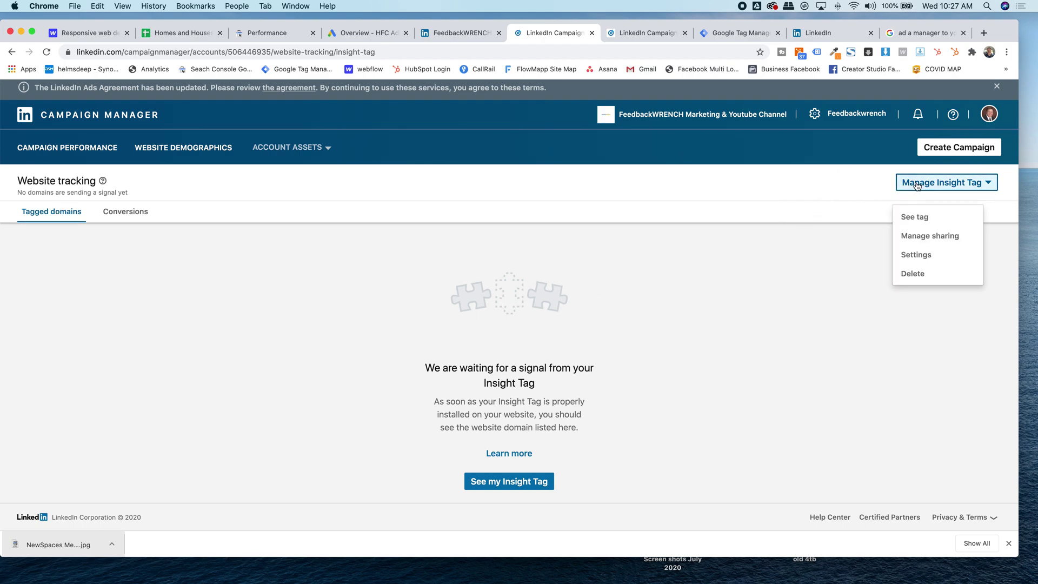
pyautogui.click(920, 223)
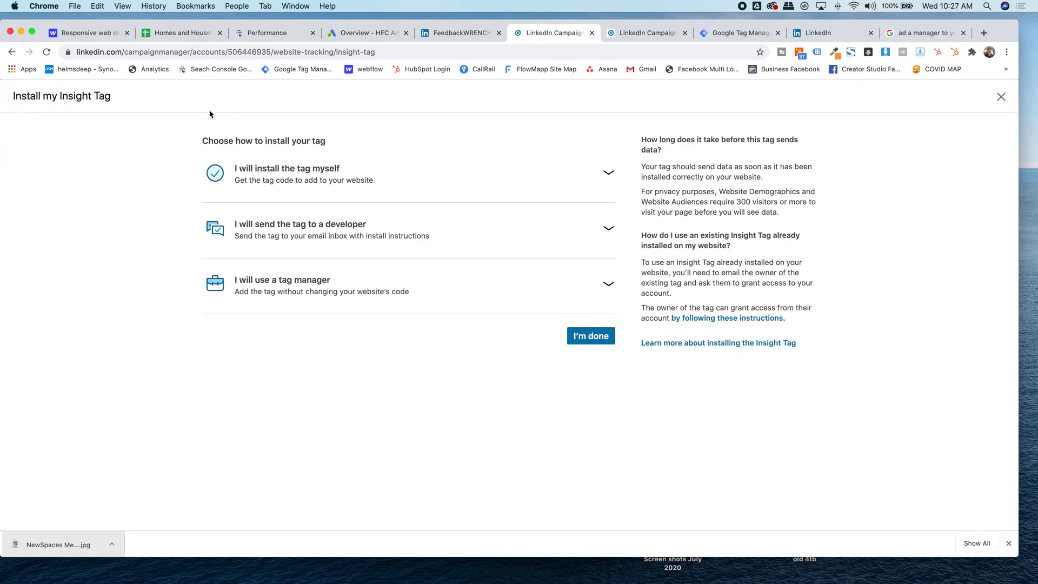
pyautogui.hscroll(-5, 265, 254)
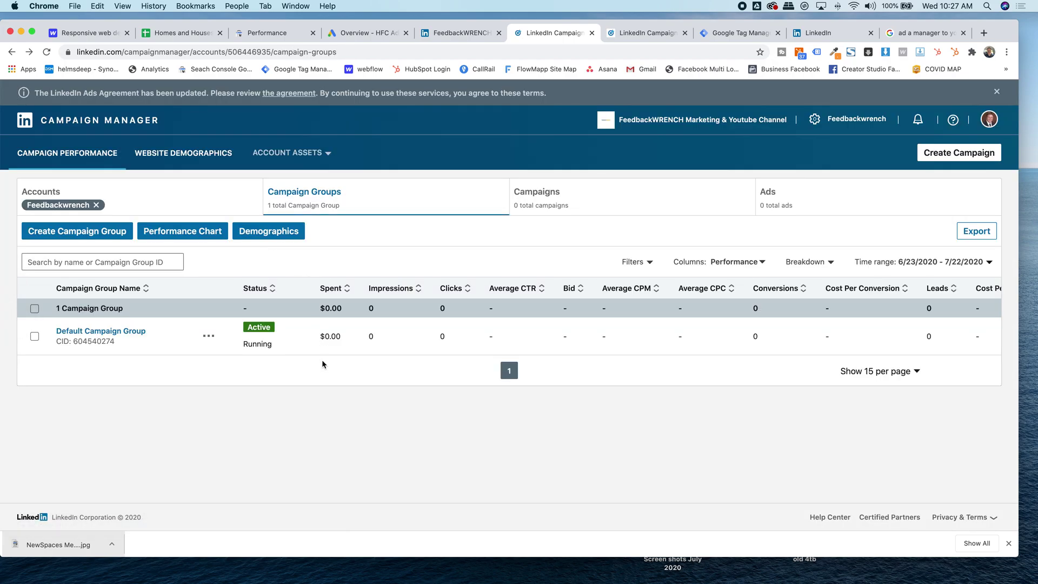
# - Reopen the Insight Tag install page and copy the tag code for self-installation
pyautogui.click(292, 153)
pyautogui.click(276, 179)
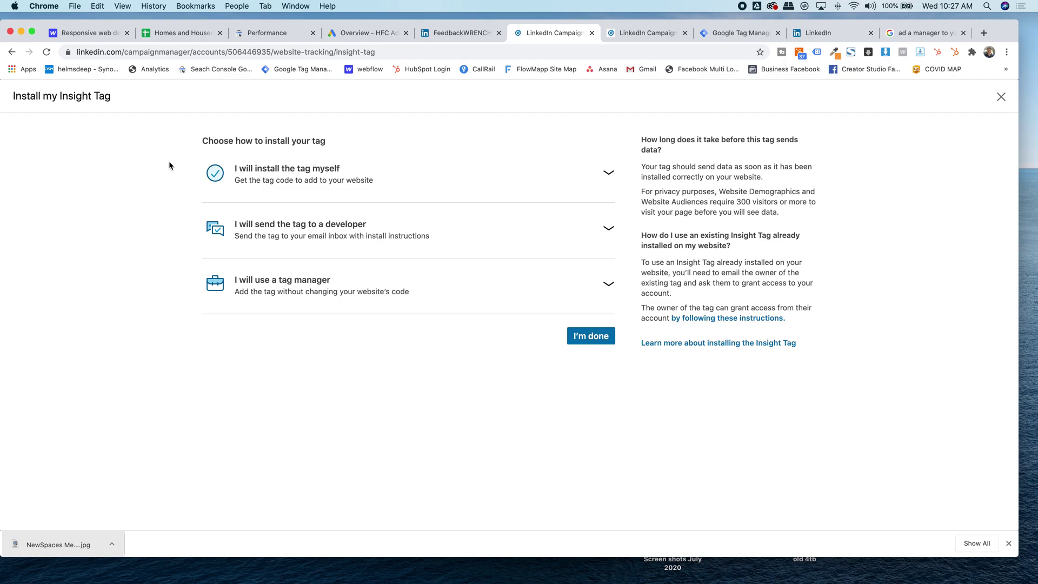
pyautogui.click(1008, 543)
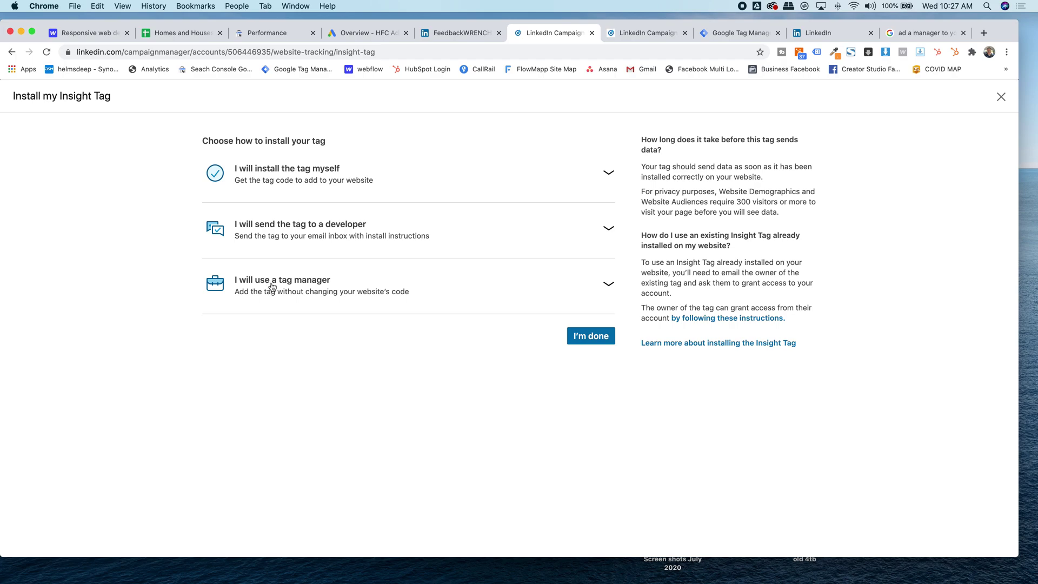
pyautogui.click(273, 179)
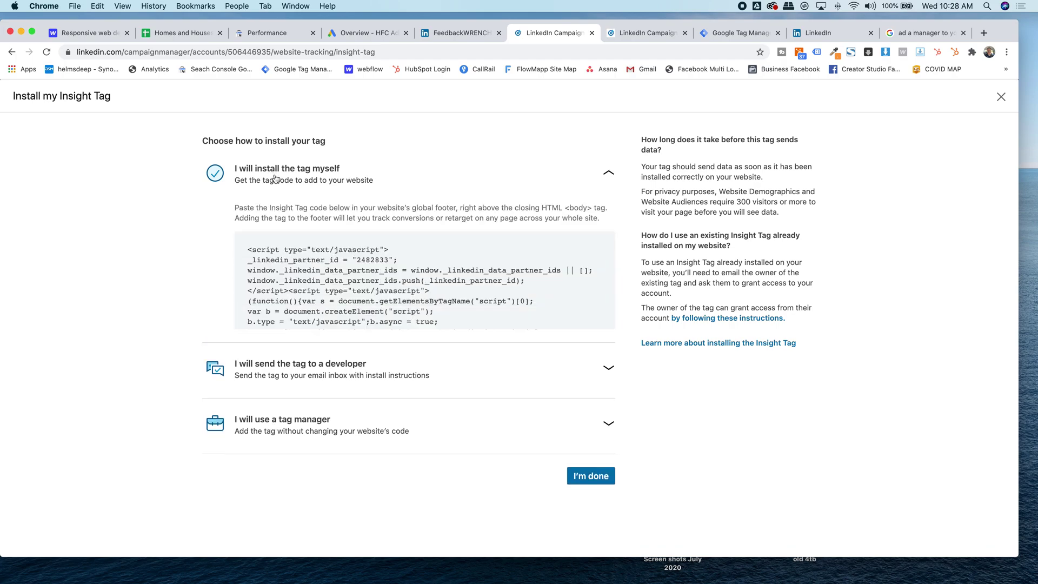
pyautogui.click(248, 252)
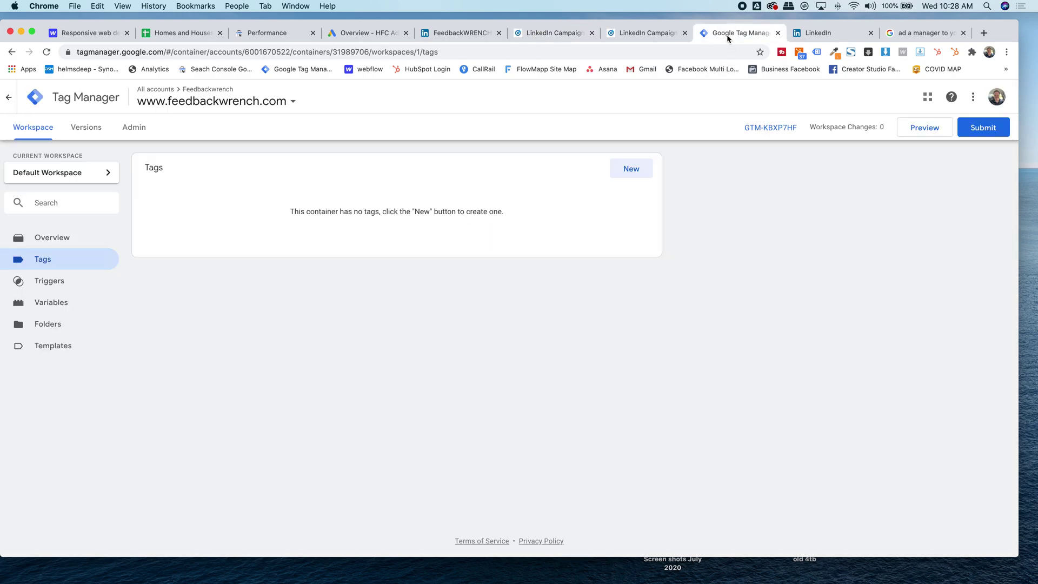
# - Copy the LinkedIn partner ID from the tag manager install option for Google Tag Manager
pyautogui.click(559, 34)
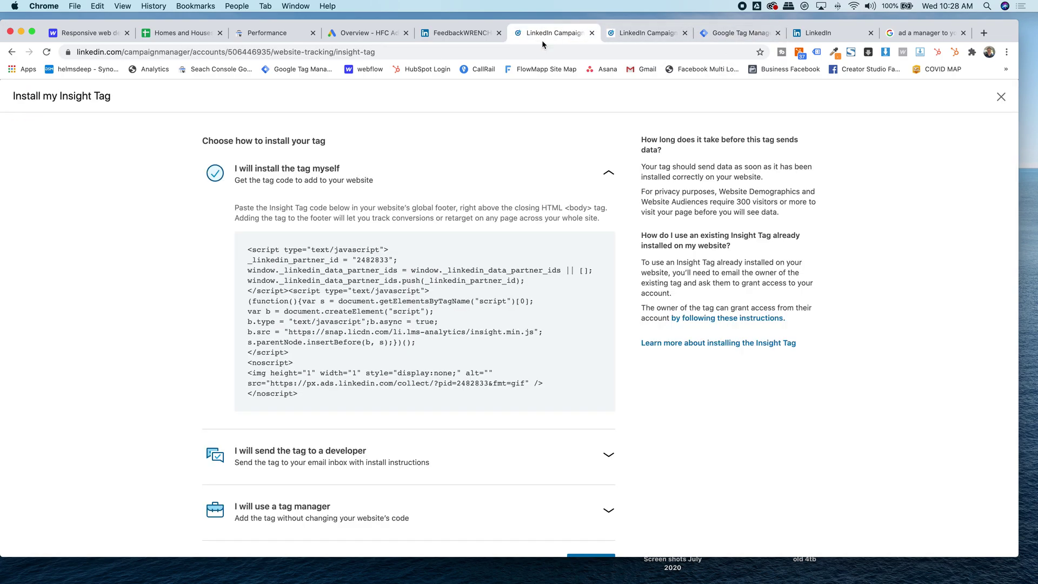
pyautogui.scroll(-2, 165, 279)
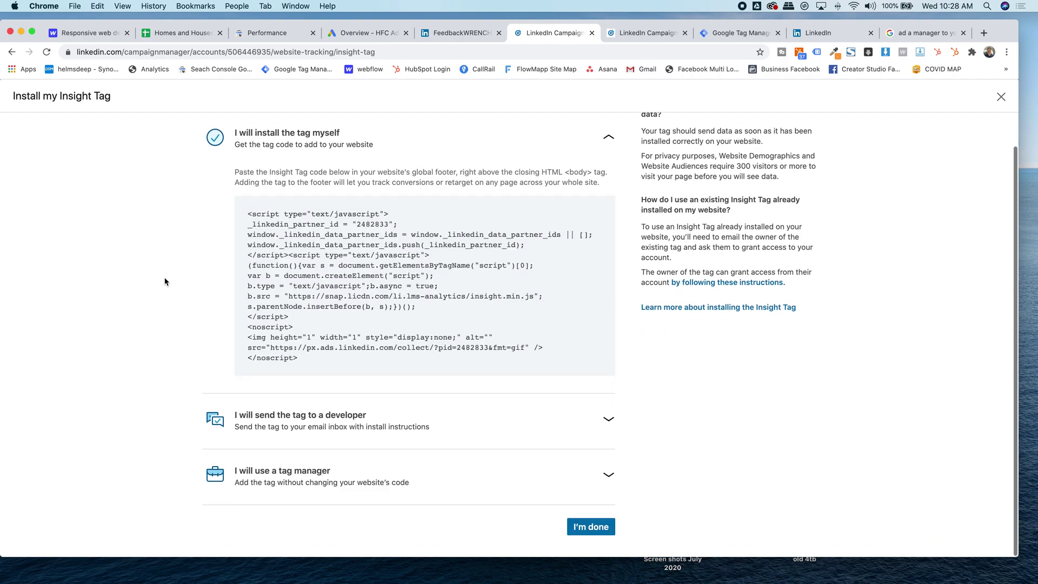
pyautogui.click(320, 483)
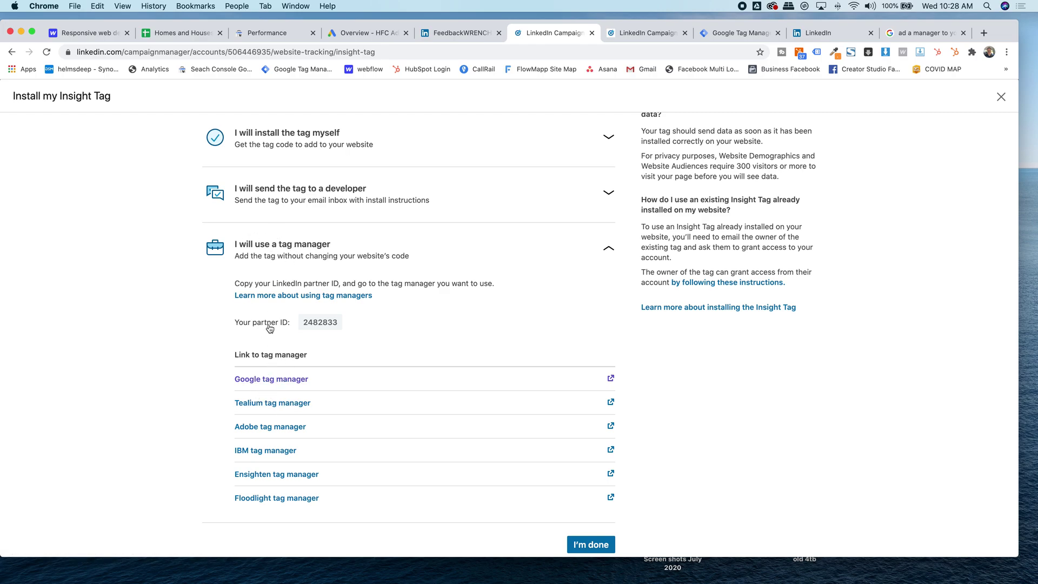
pyautogui.click(321, 324)
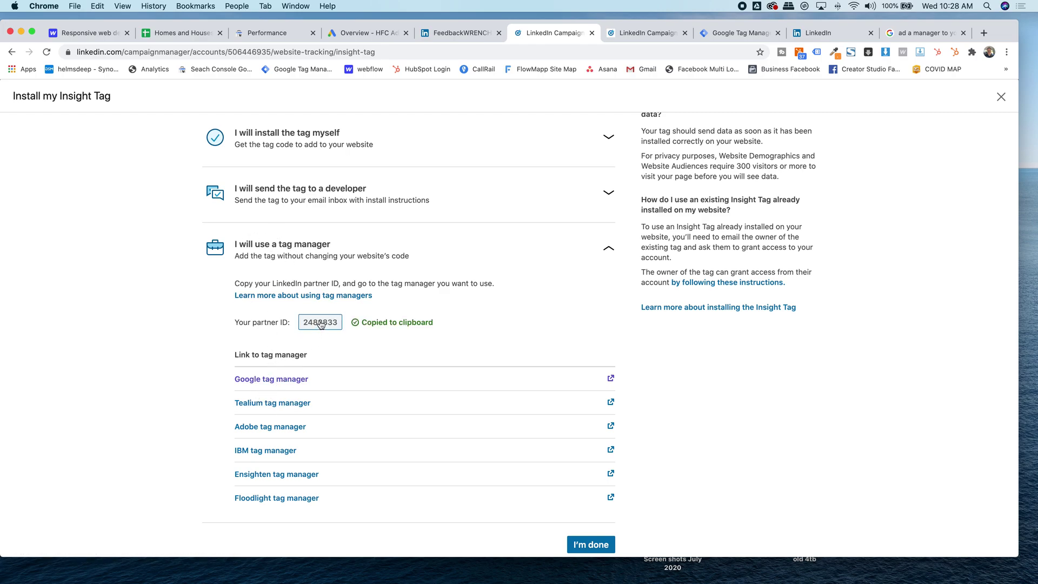
pyautogui.click(744, 34)
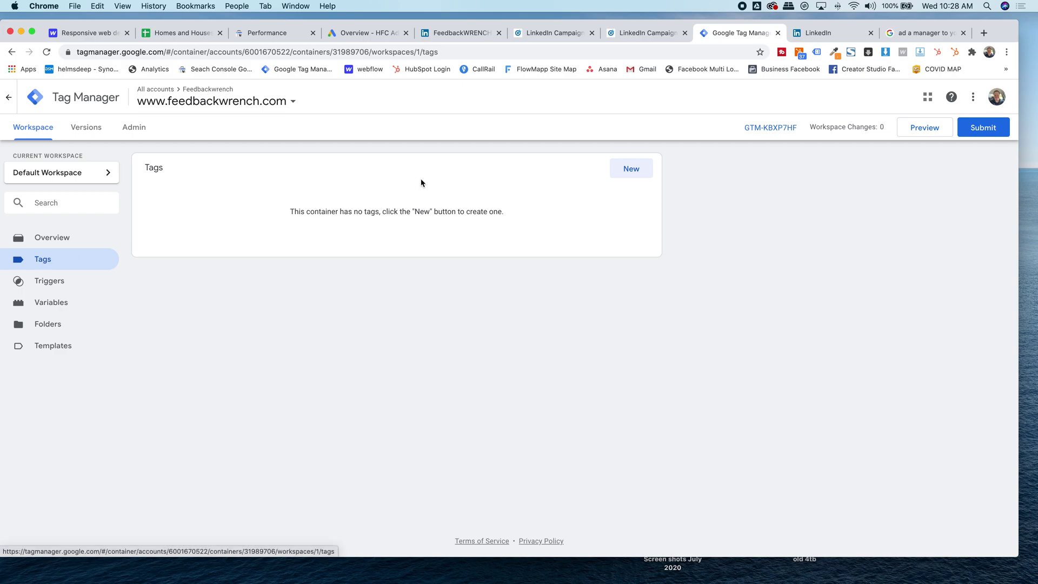
# - Create a new tag named 'Linkedin Insight Tag' with the LinkedIn Insight tag type
pyautogui.click(633, 170)
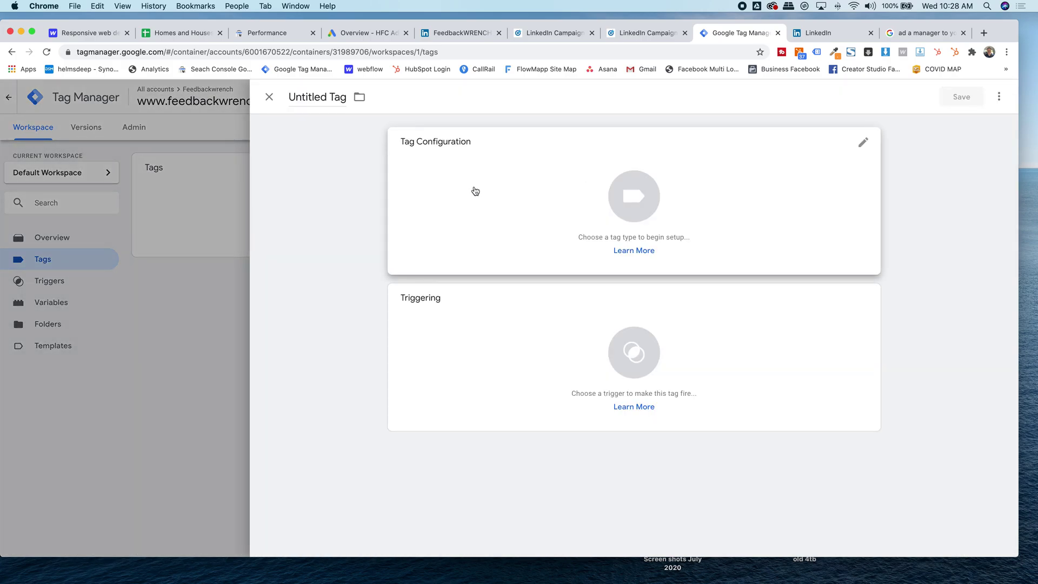
pyautogui.click(322, 97)
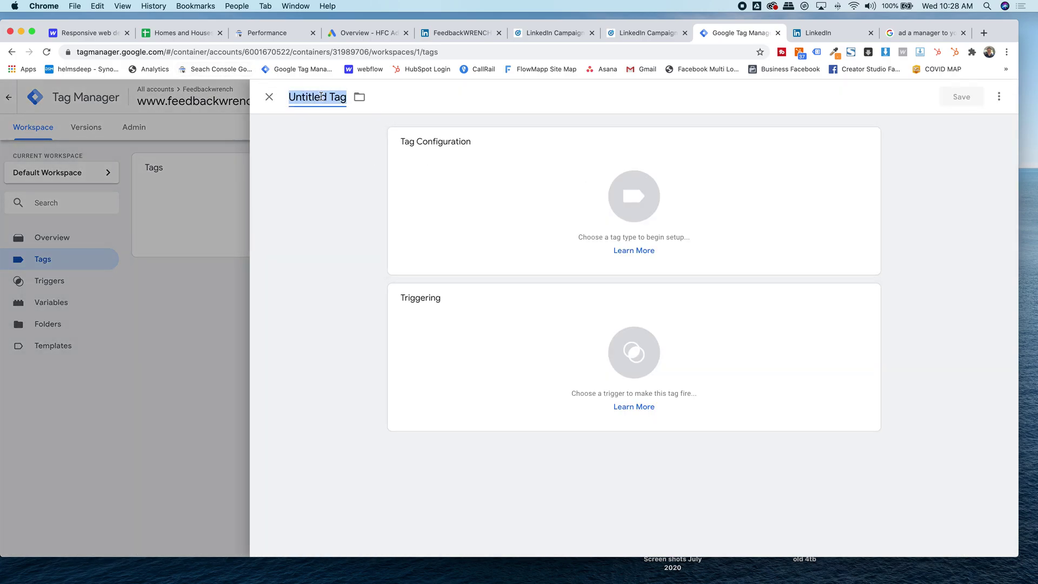
pyautogui.write('Linkedi')
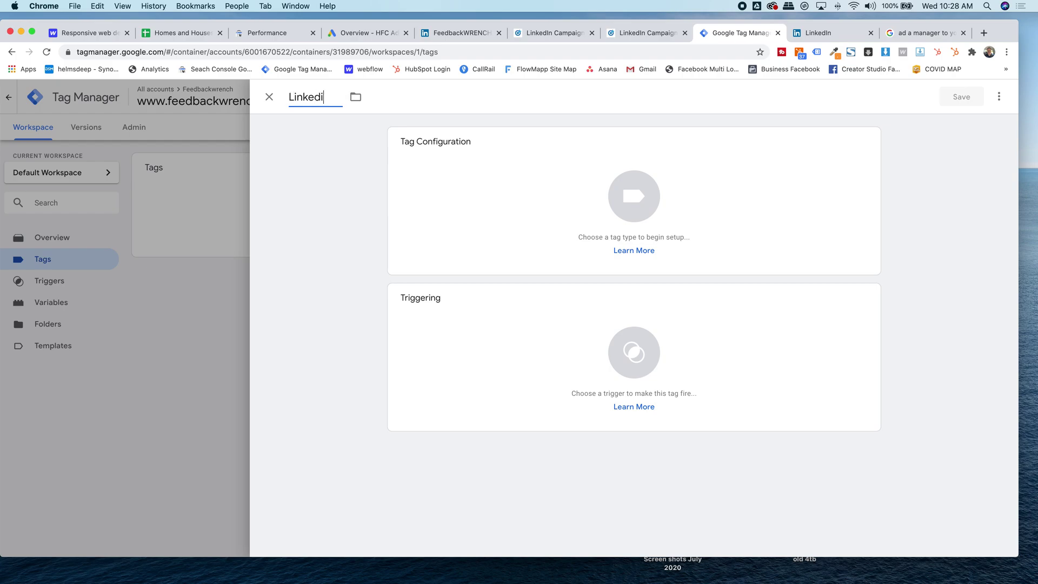
pyautogui.write('n Insight Tag')
pyautogui.click(510, 226)
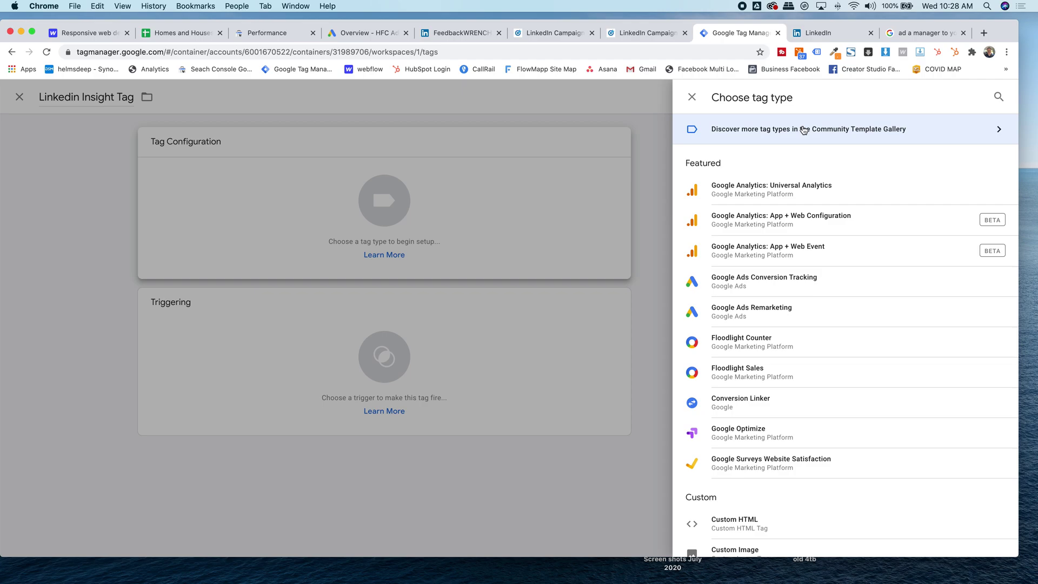
pyautogui.click(998, 99)
pyautogui.write('linke')
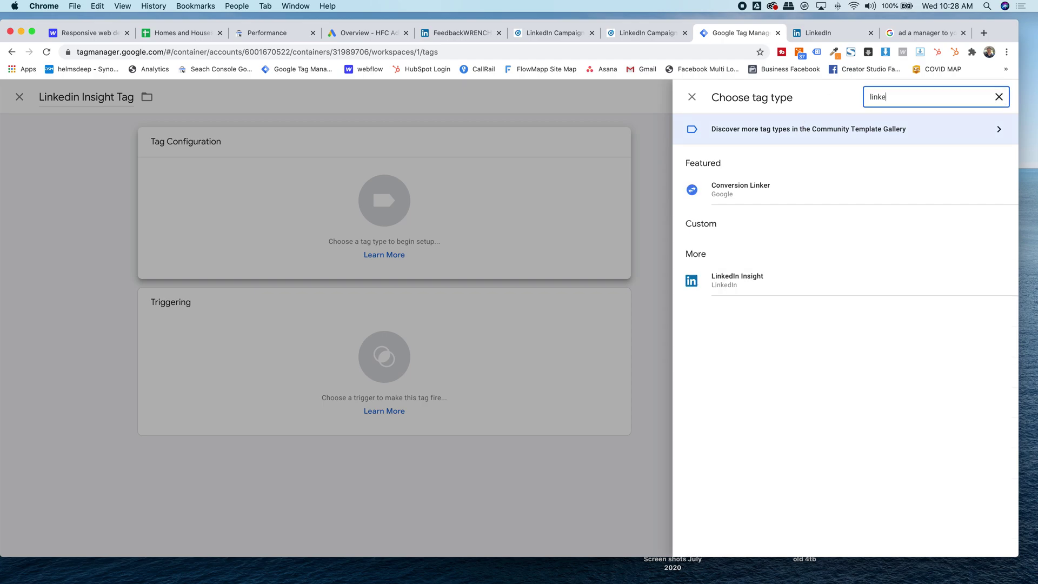
pyautogui.click(734, 290)
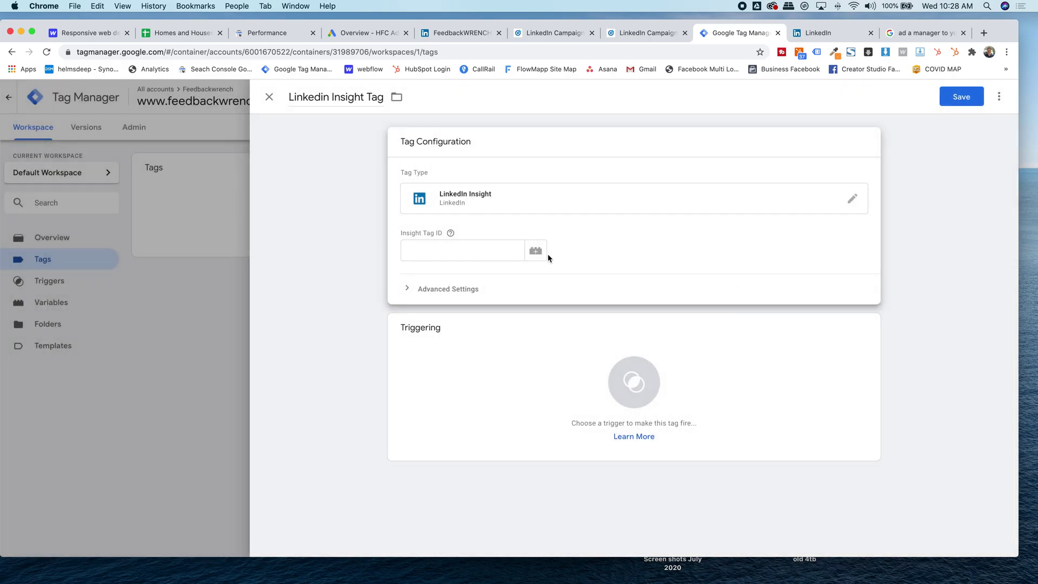
# - Paste Insight Tag ID 2482833, set the trigger to All Pages, and save the tag
pyautogui.click(473, 250)
pyautogui.press('super+v')
pyautogui.click(287, 281)
pyautogui.click(584, 331)
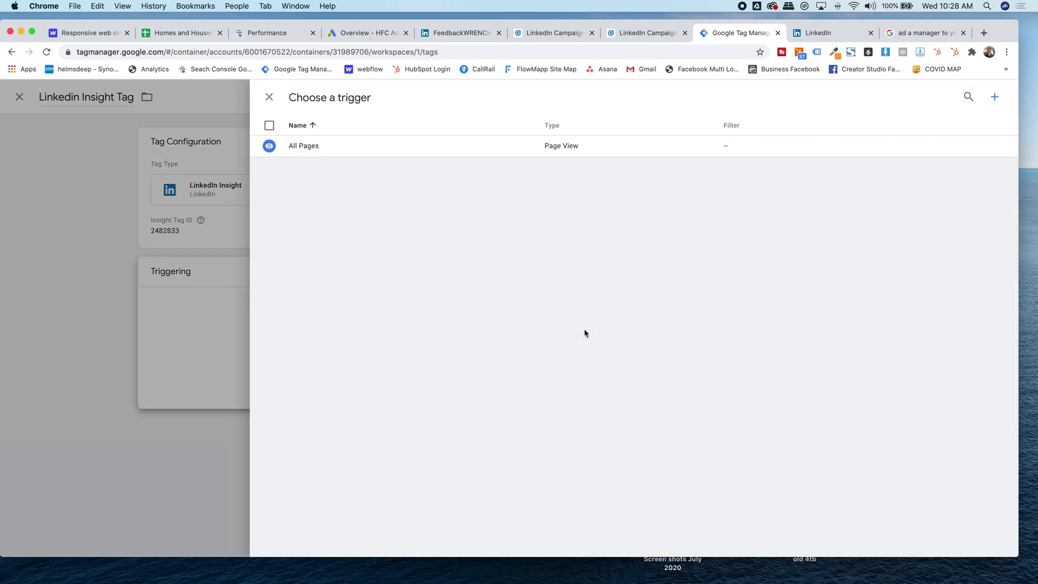
pyautogui.click(351, 145)
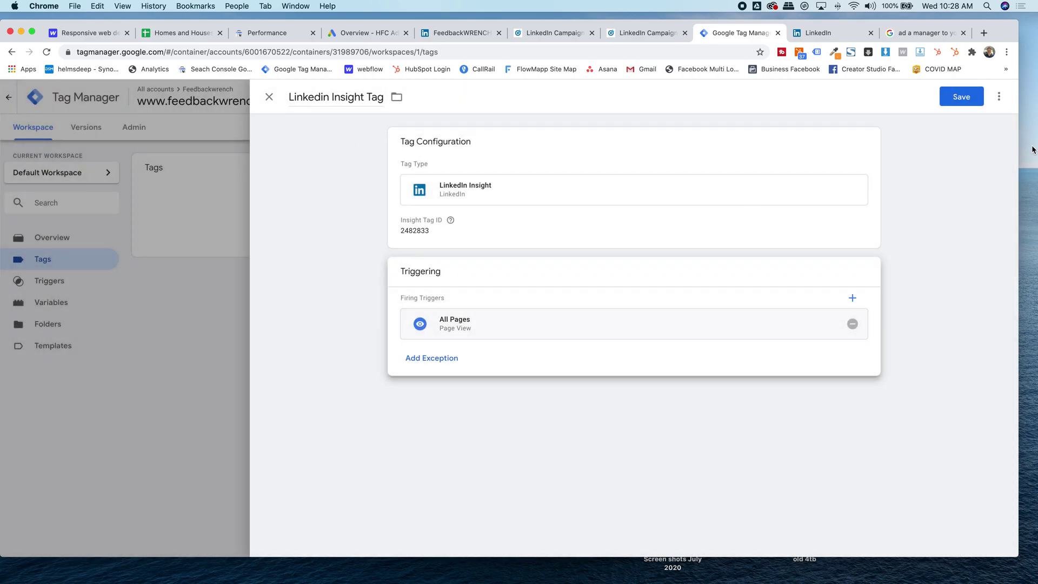
pyautogui.click(957, 98)
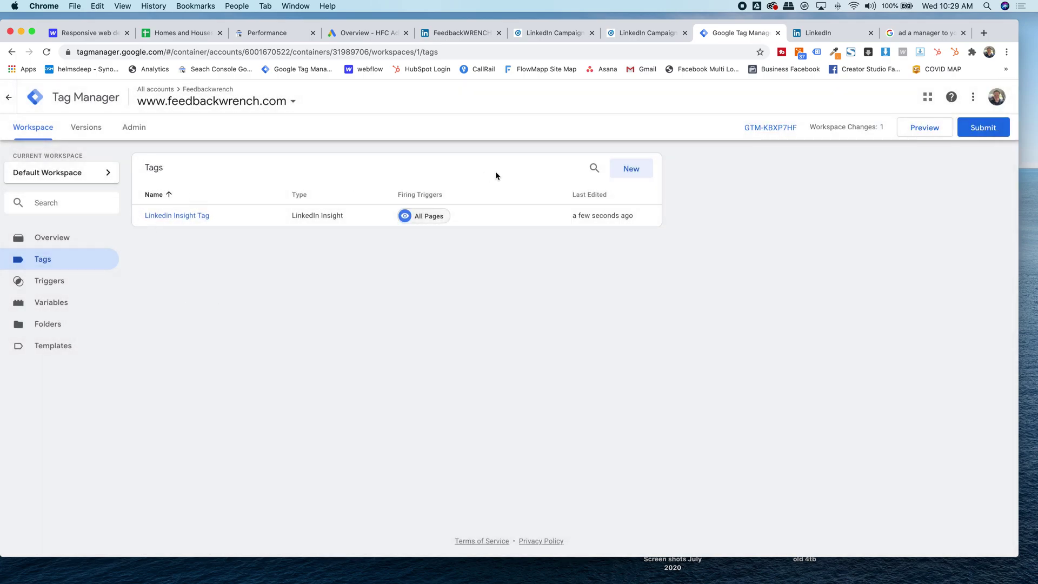
pyautogui.click(913, 132)
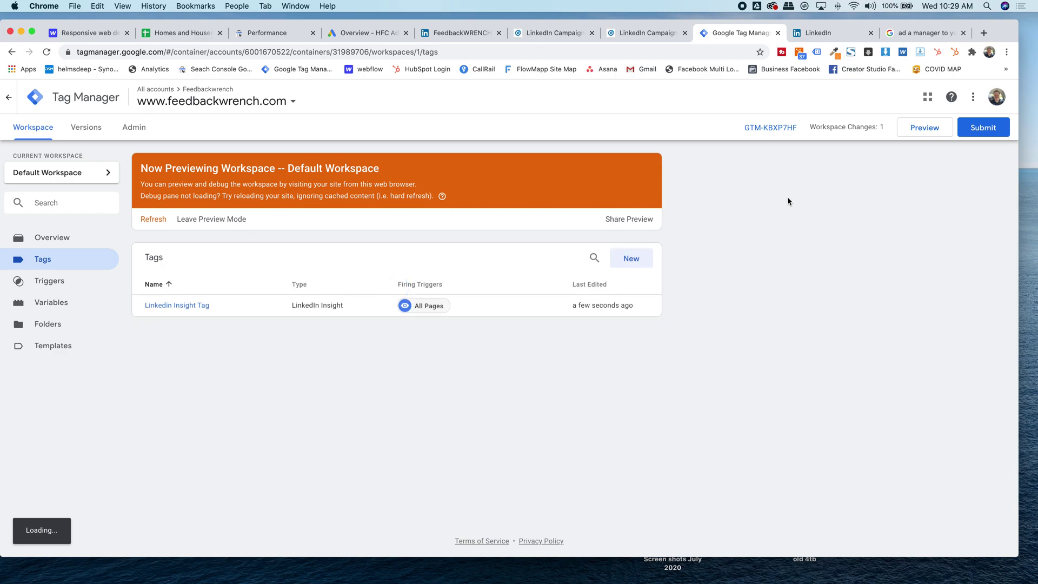
pyautogui.click(940, 36)
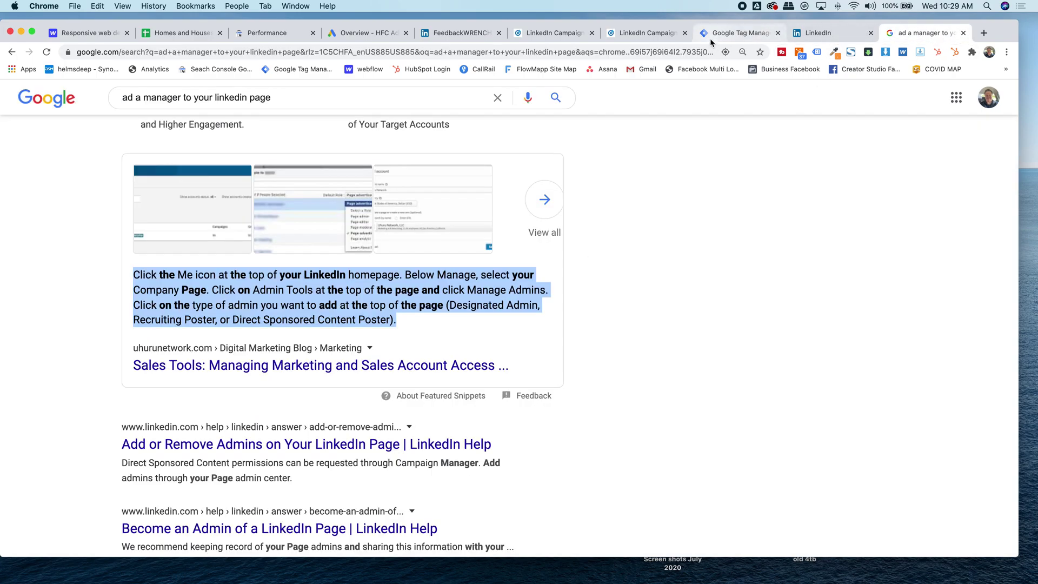
pyautogui.click(736, 33)
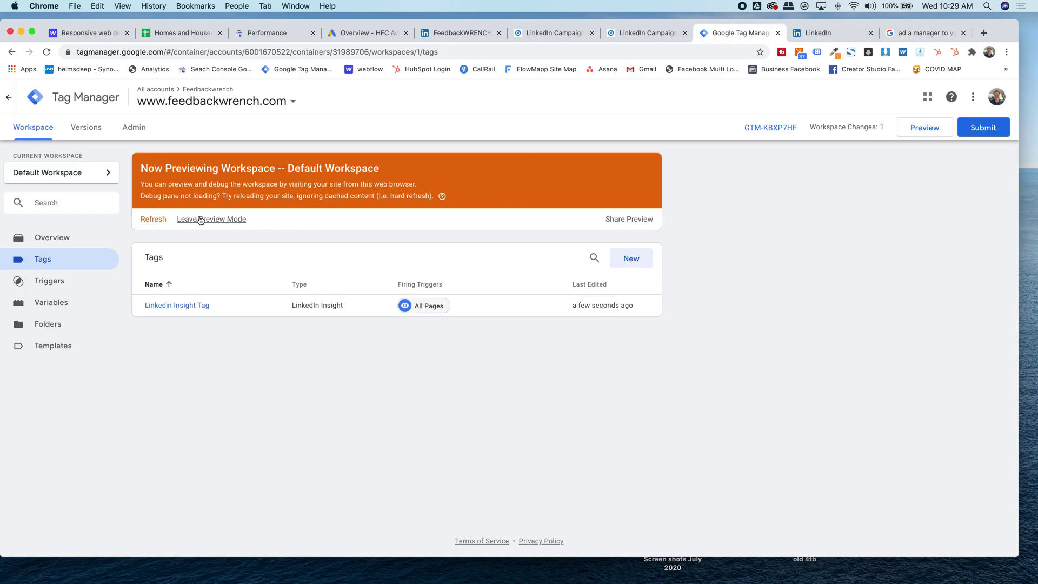
pyautogui.click(228, 219)
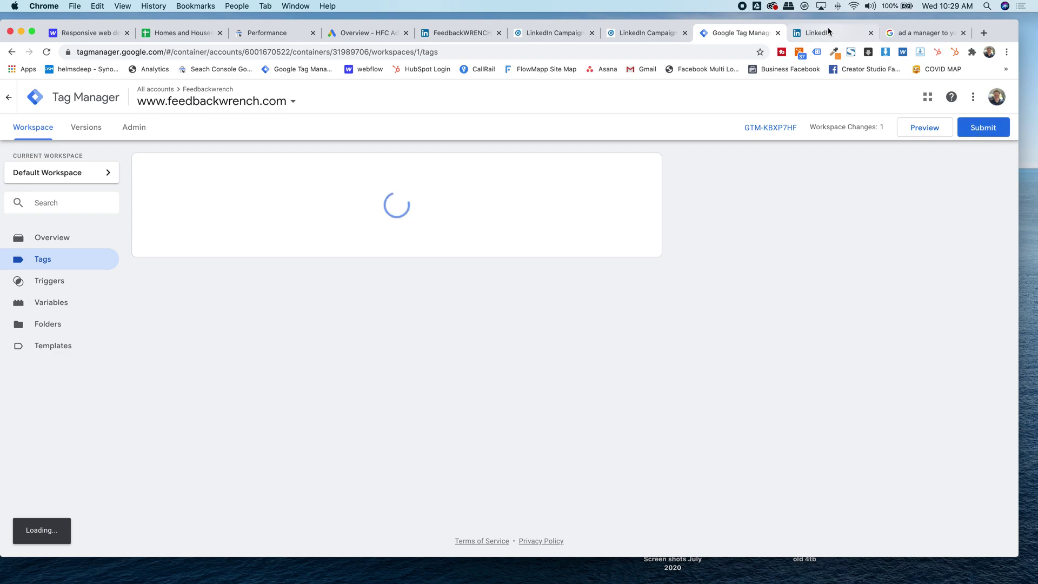
# - Return to Campaign Manager and close the Install my Insight Tag page
pyautogui.click(822, 33)
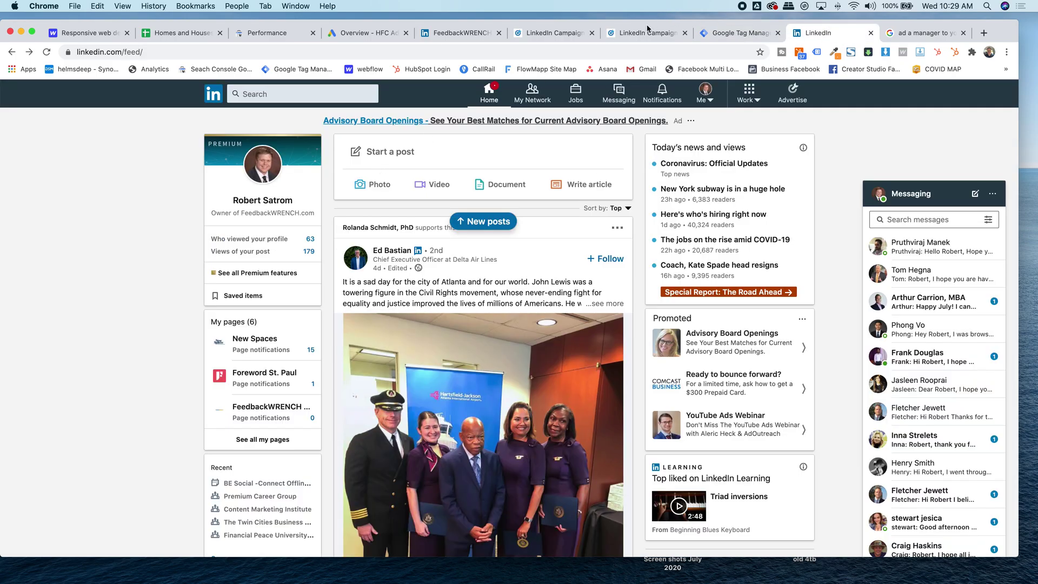
pyautogui.click(637, 35)
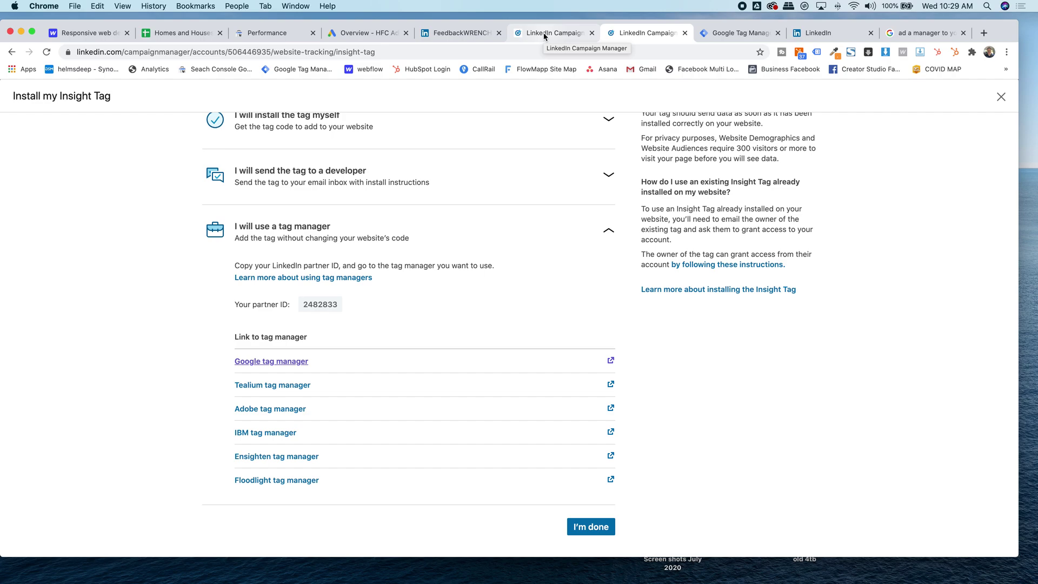
pyautogui.scroll(2, 512, 424)
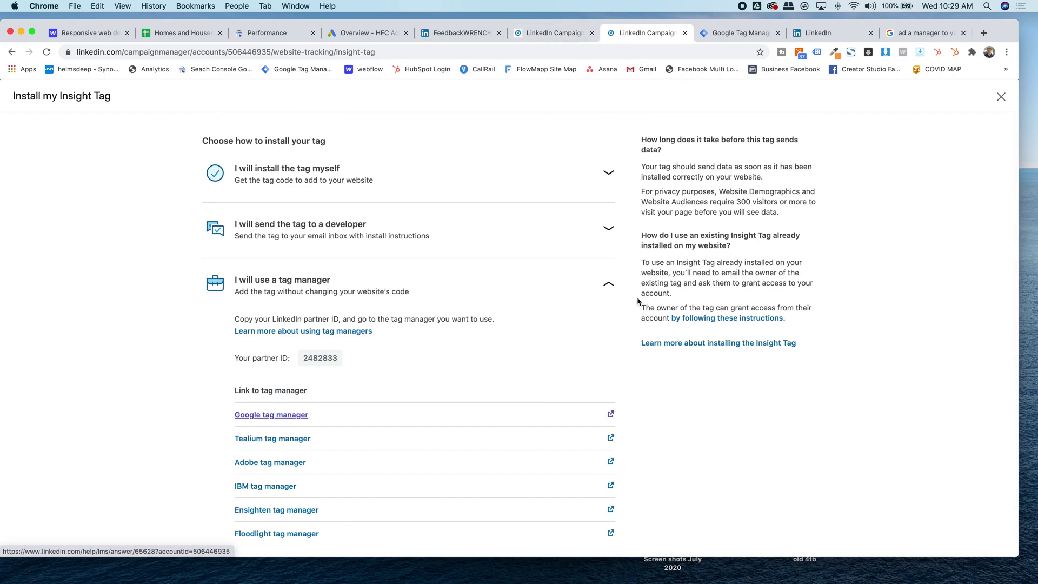
pyautogui.click(1001, 97)
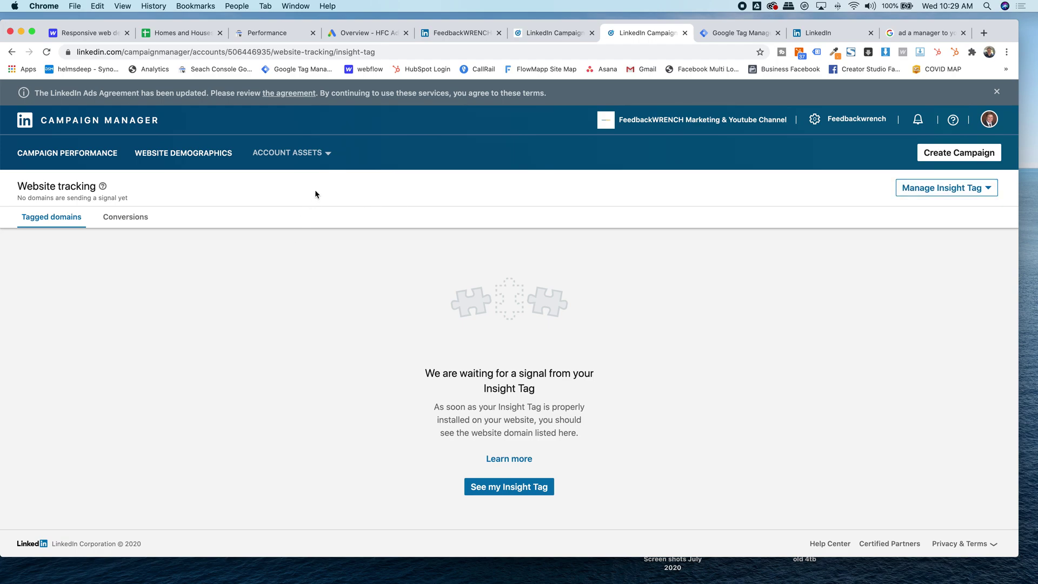
# - Open Account Assets > Conversions to view the website conversions page
pyautogui.click(287, 153)
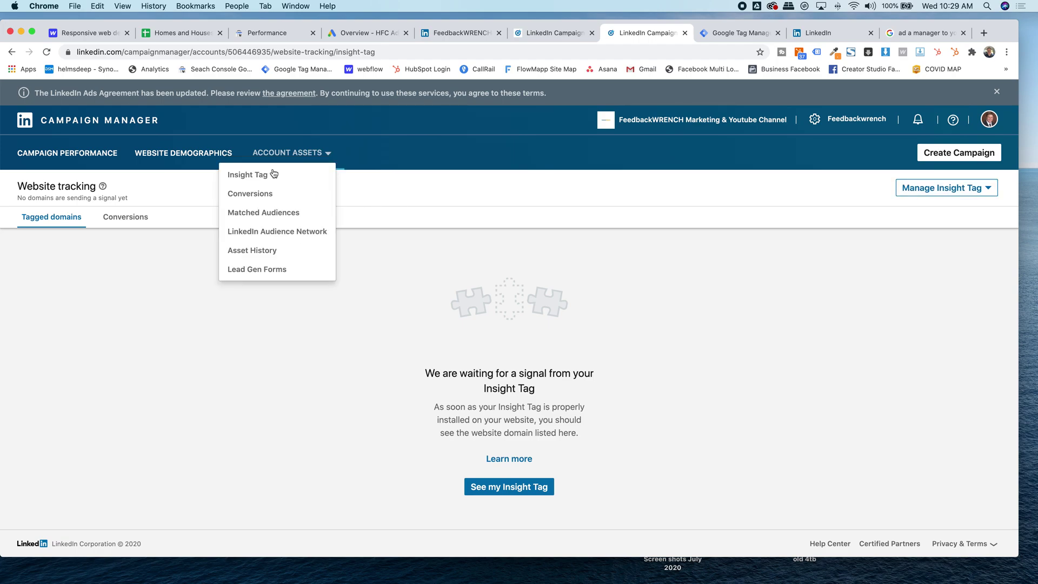
pyautogui.click(259, 194)
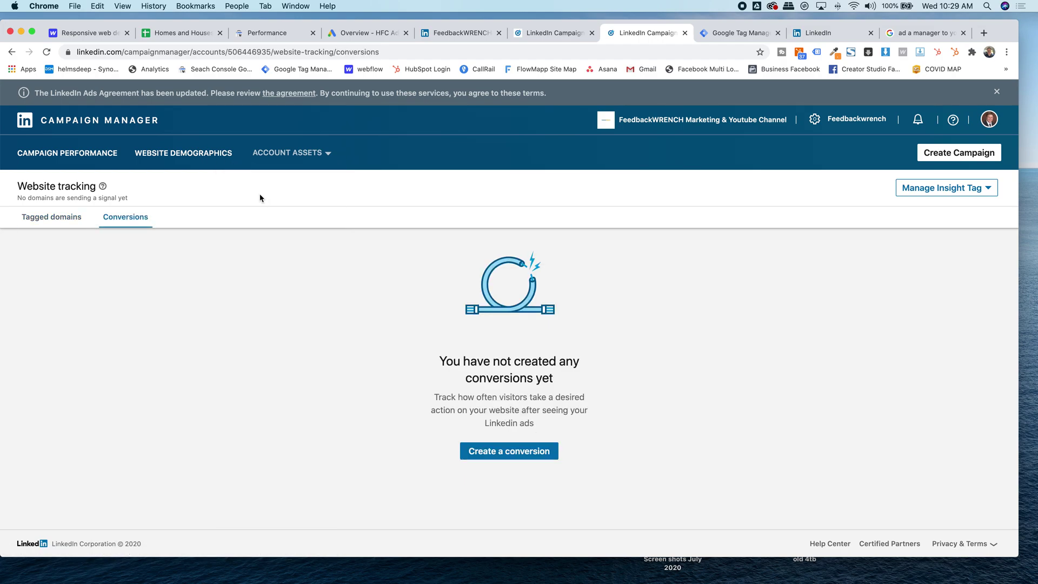
pyautogui.click(743, 34)
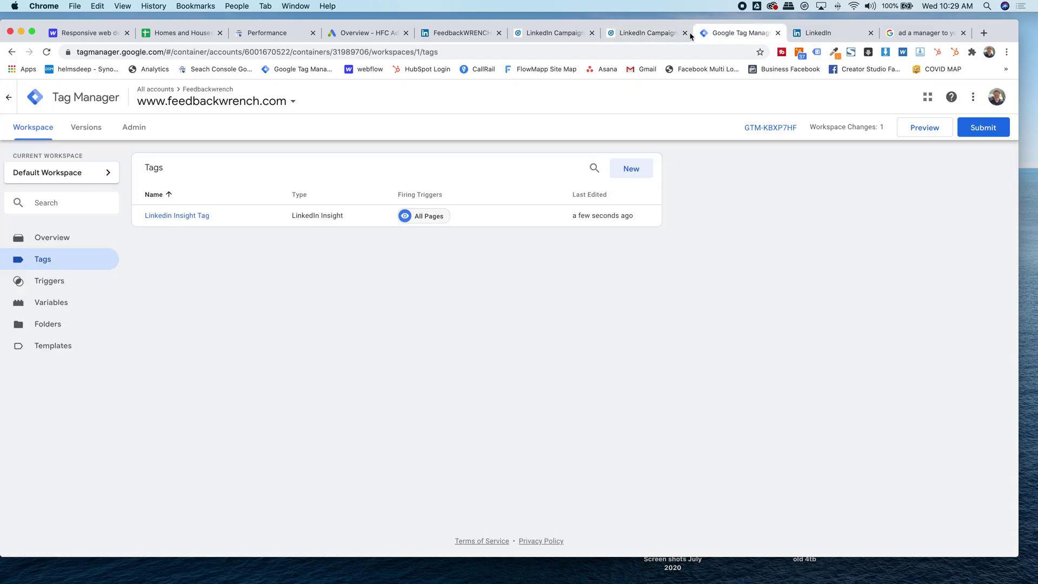
pyautogui.click(655, 33)
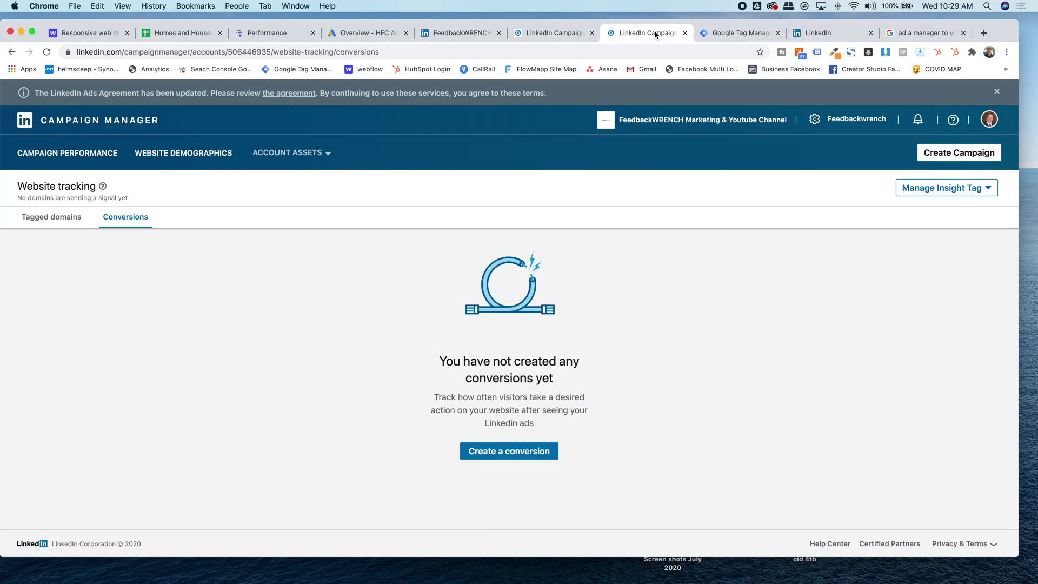
pyautogui.click(521, 452)
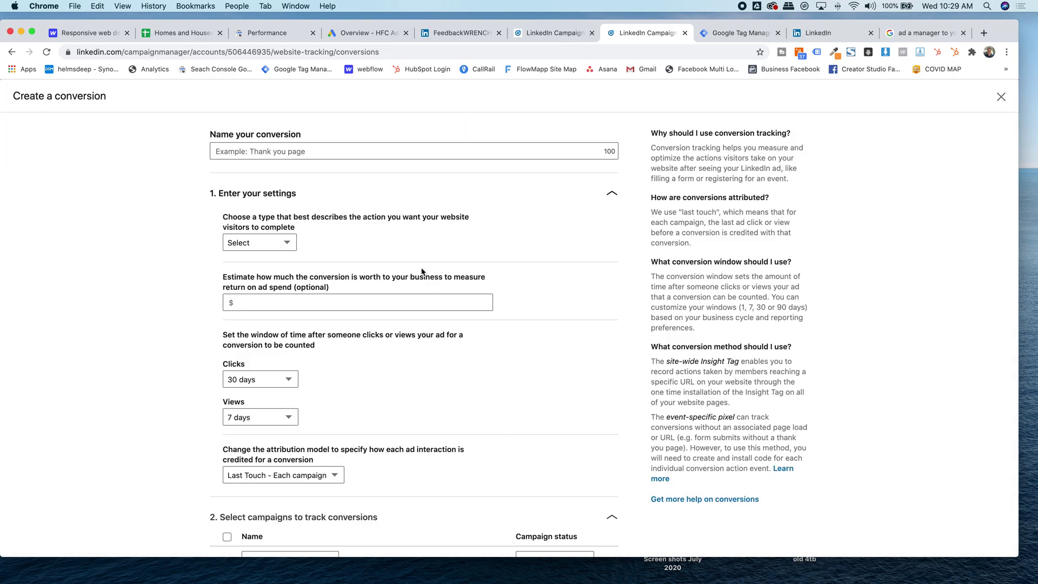
pyautogui.scroll(-7, 152, 156)
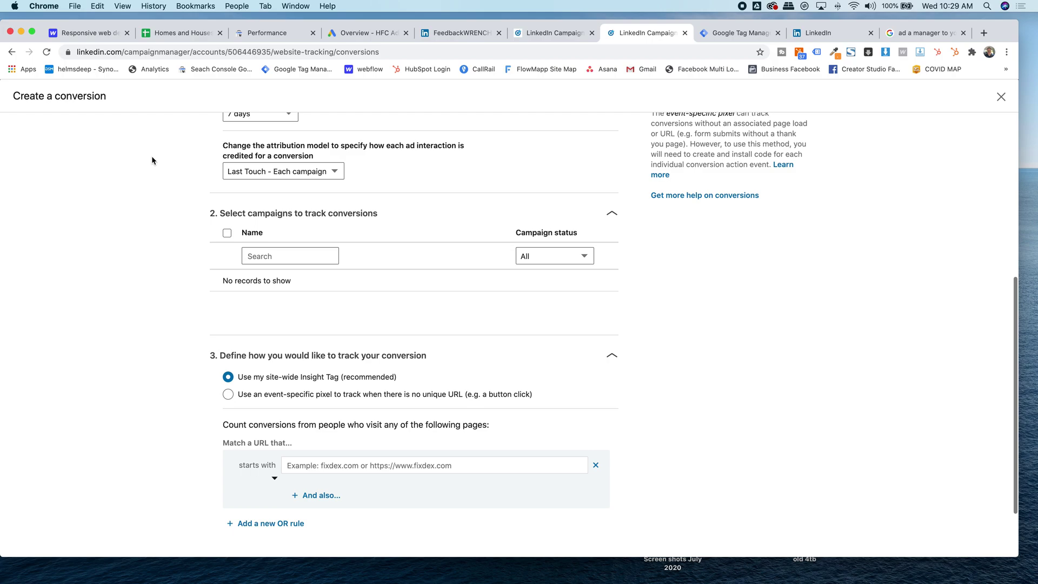
pyautogui.scroll(7, 152, 160)
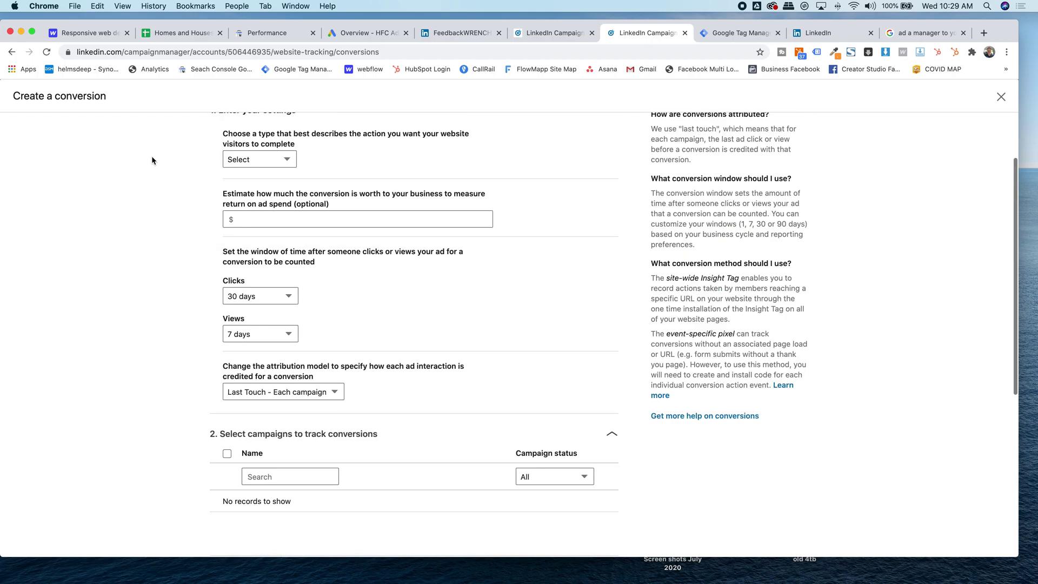
pyautogui.scroll(-7, 160, 207)
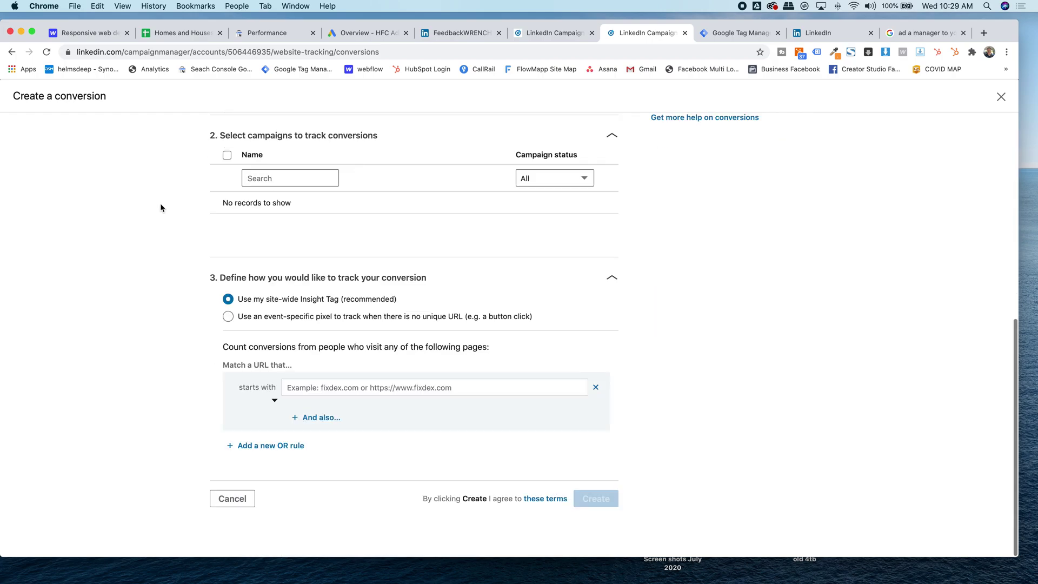
pyautogui.click(228, 498)
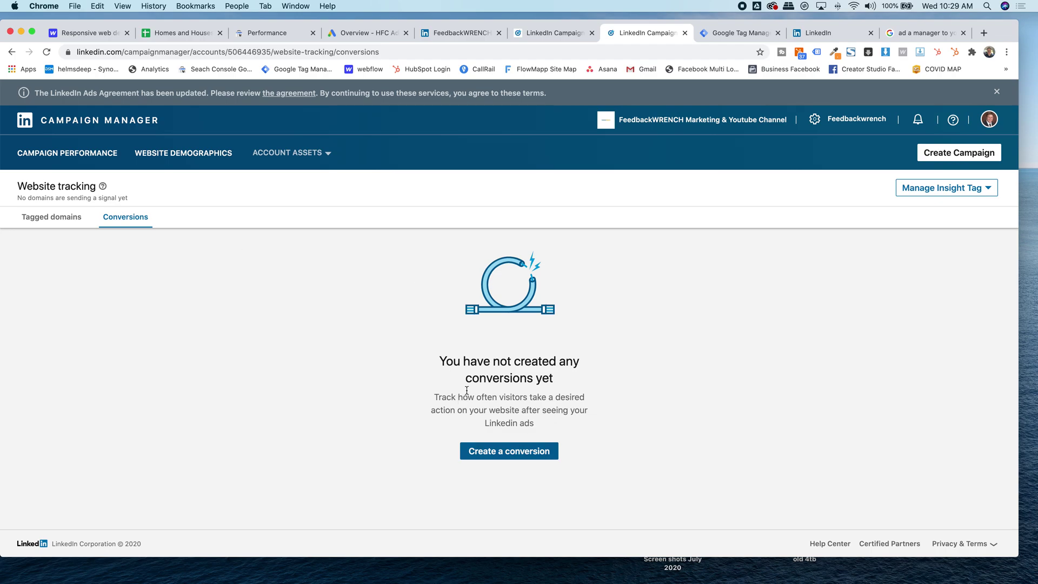
pyautogui.moveTo(419, 254); pyautogui.dragTo(638, 400)
pyautogui.click(613, 409)
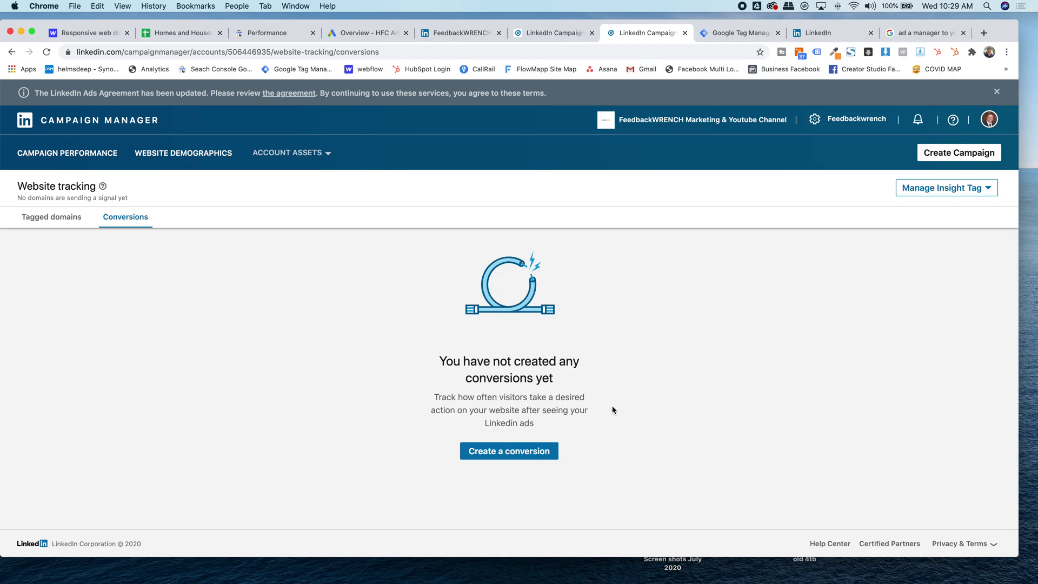